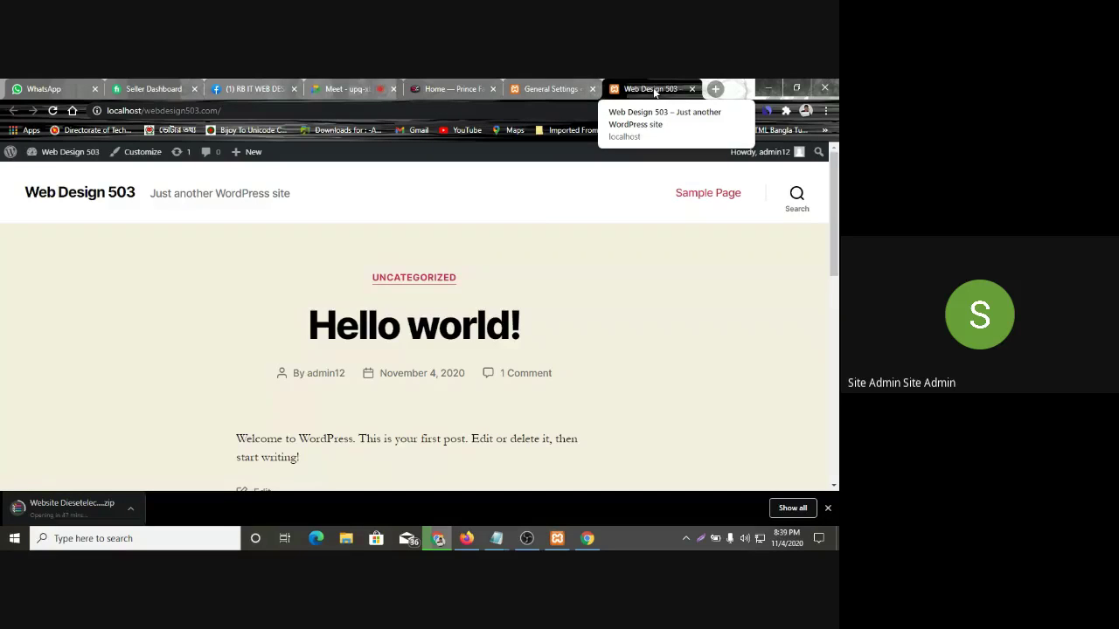
# Set the site title to "Web Design And Development Tutorial" in the General Settings and save the changes
pyautogui.click(555, 88)
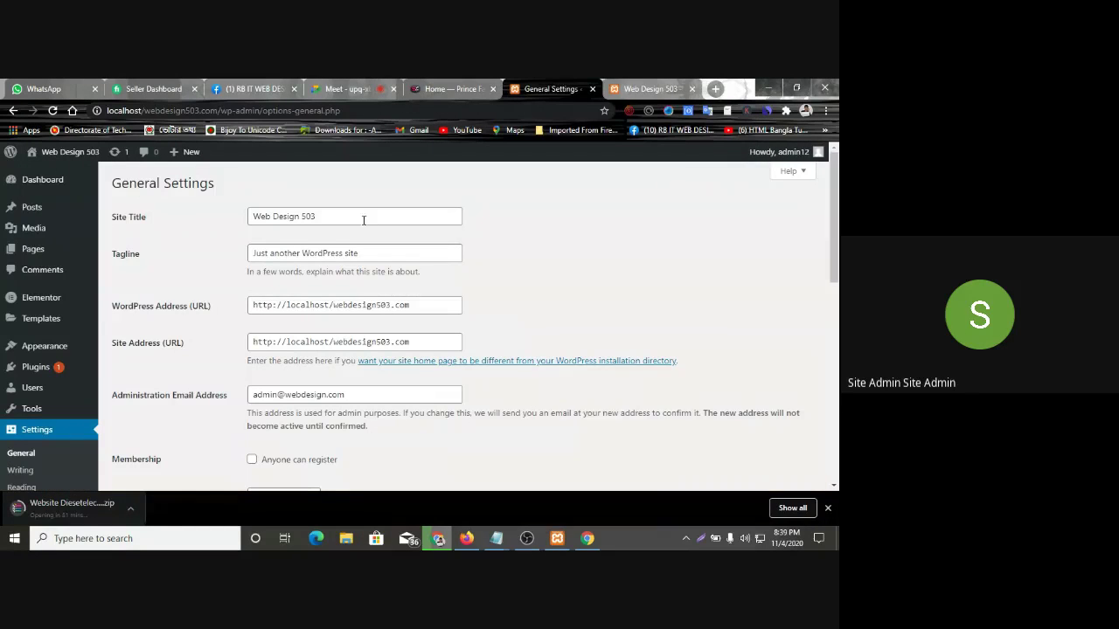
pyautogui.moveTo(432, 220); pyautogui.dragTo(74, 221)
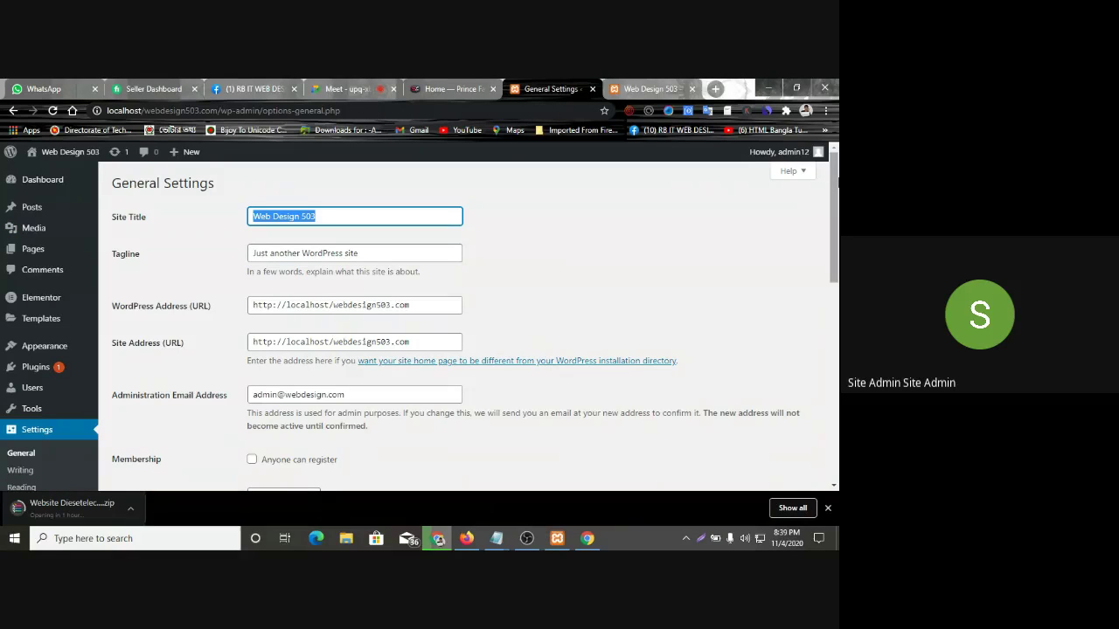
pyautogui.write('Wb')
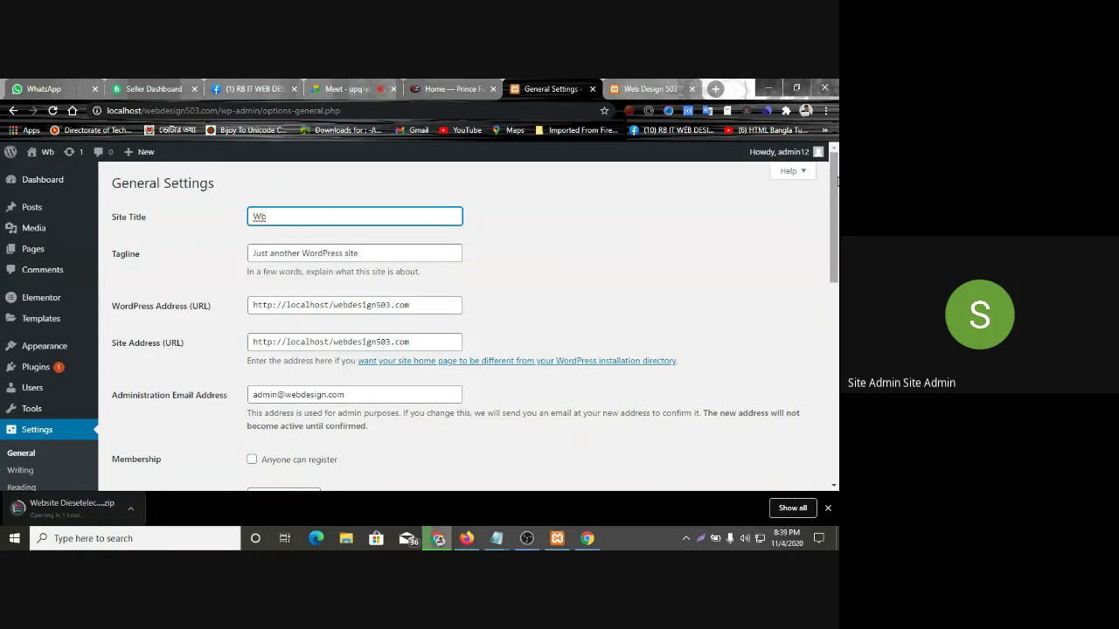
pyautogui.press('BackSpace')
pyautogui.write('eb Design')
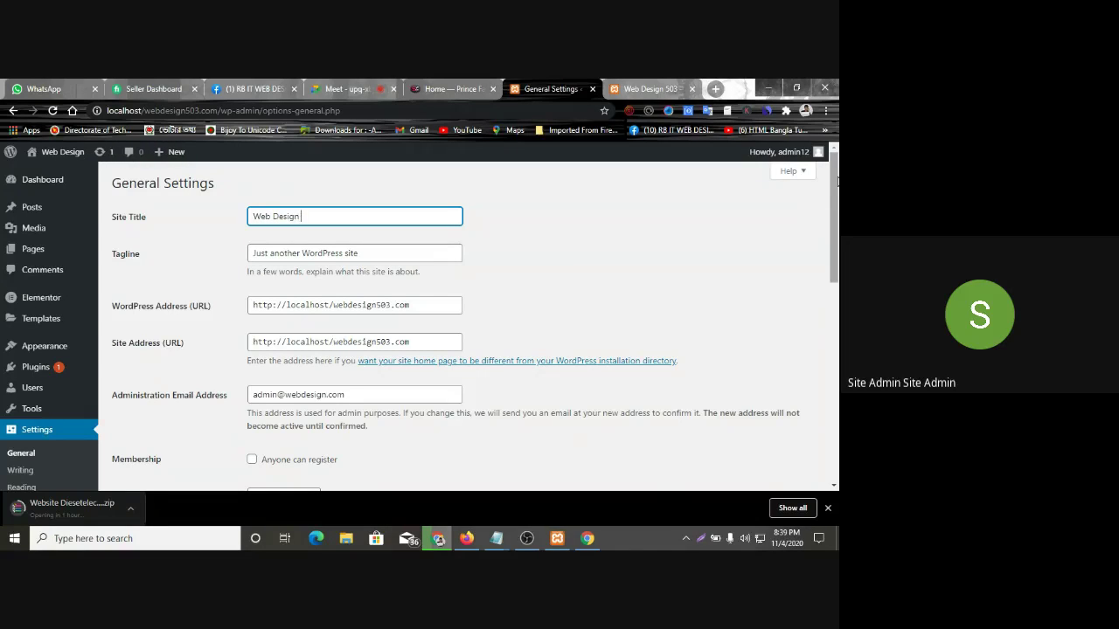
pyautogui.write(' And De')
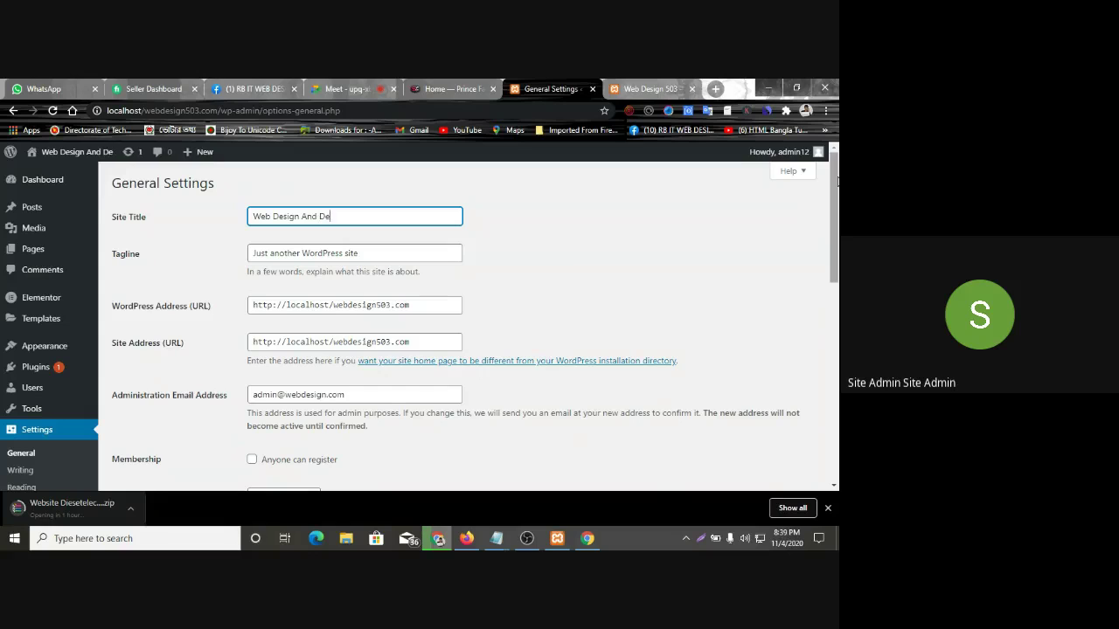
pyautogui.write('velopment')
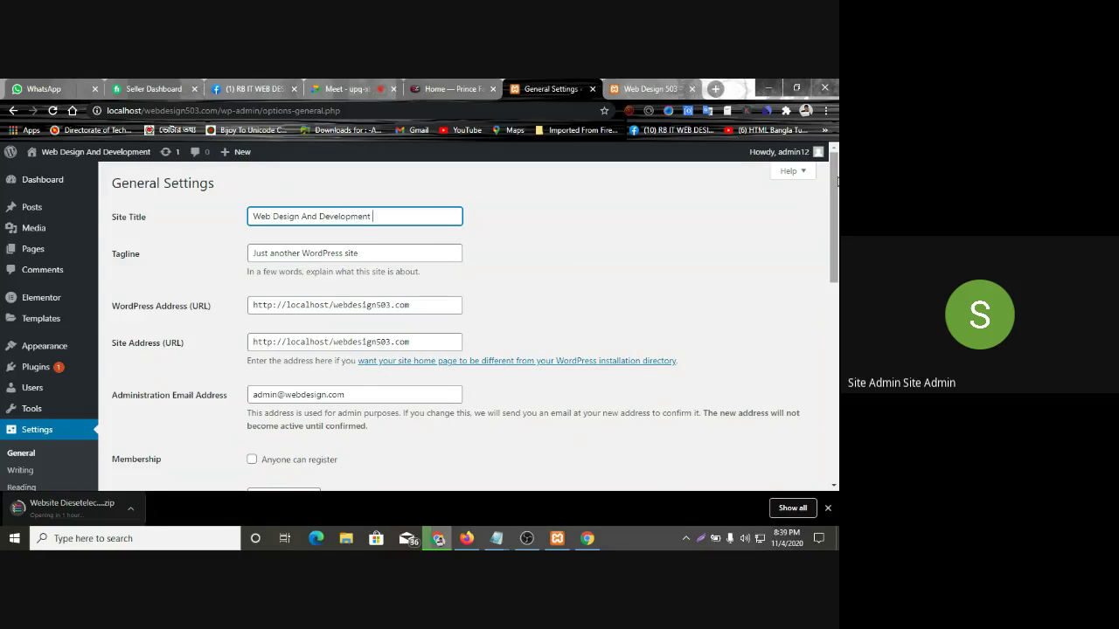
pyautogui.write(' Tuto')
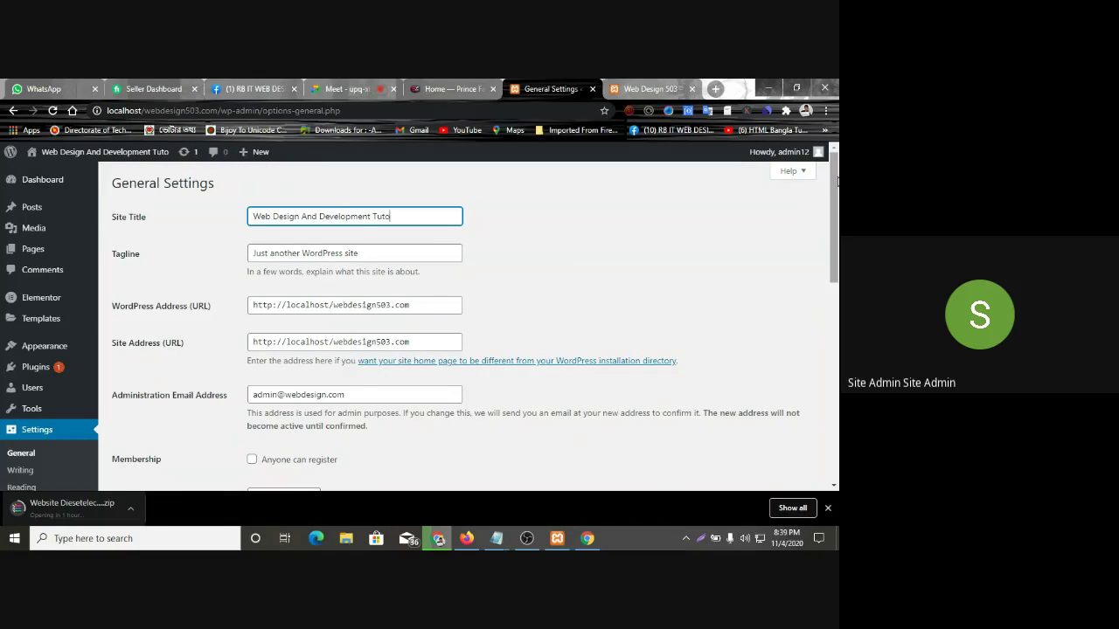
pyautogui.write('rial')
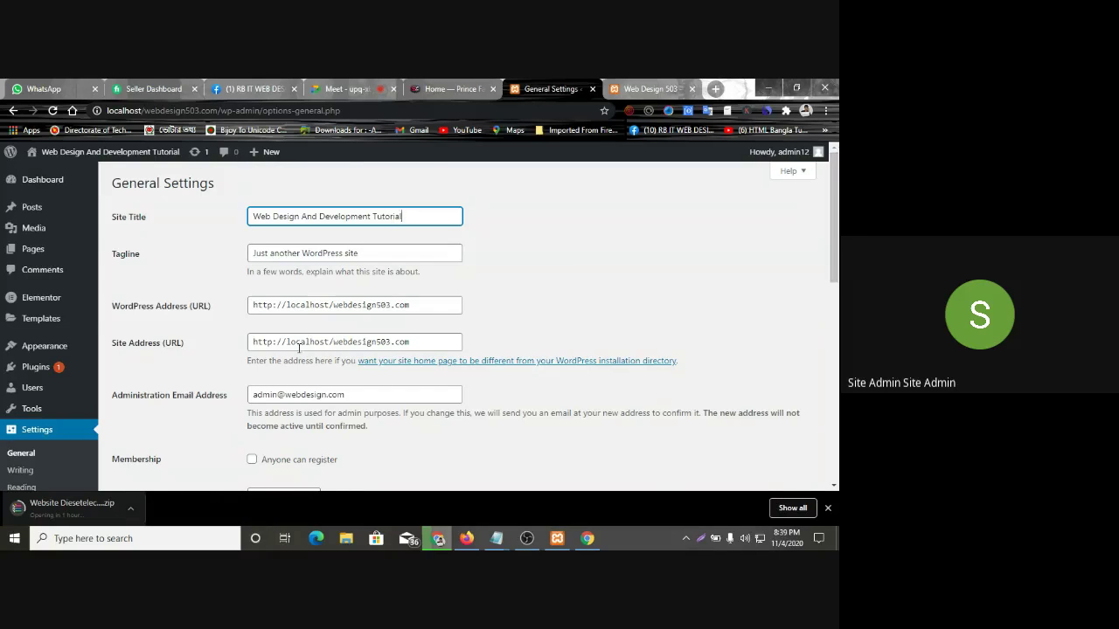
pyautogui.scroll(-10, 299, 347)
pyautogui.click(162, 428)
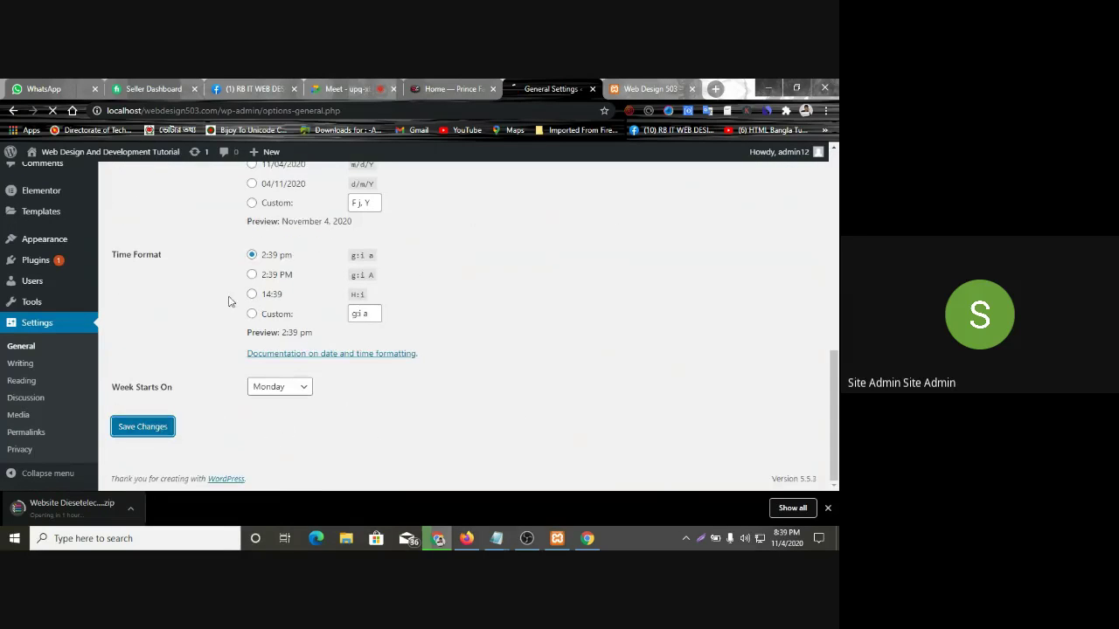
# Reload the site's front page to check the new site title
pyautogui.click(374, 85)
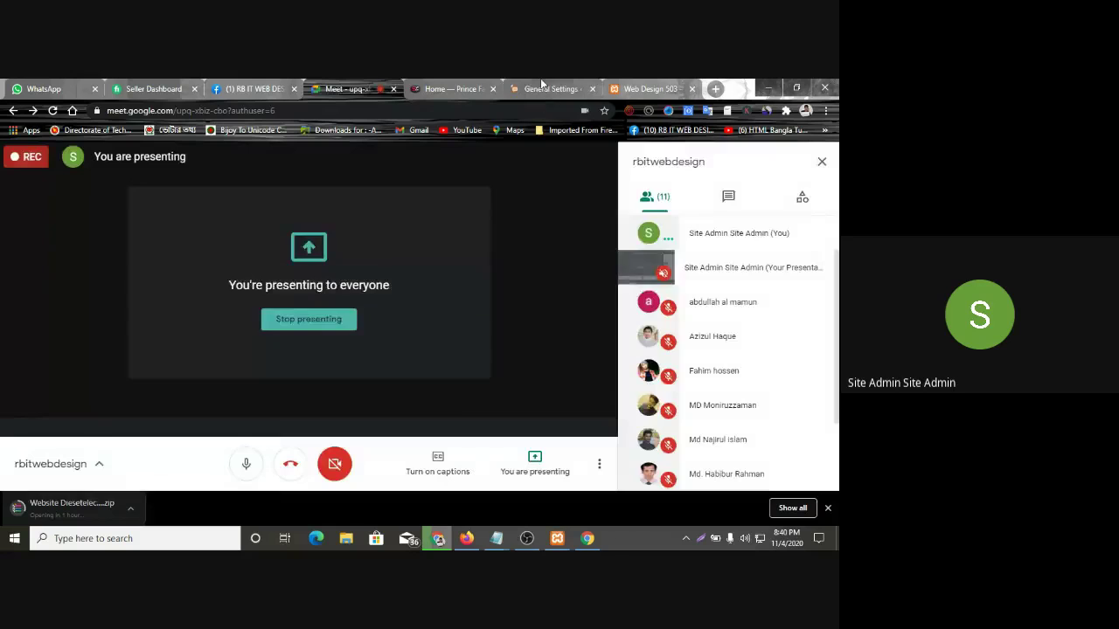
pyautogui.click(549, 88)
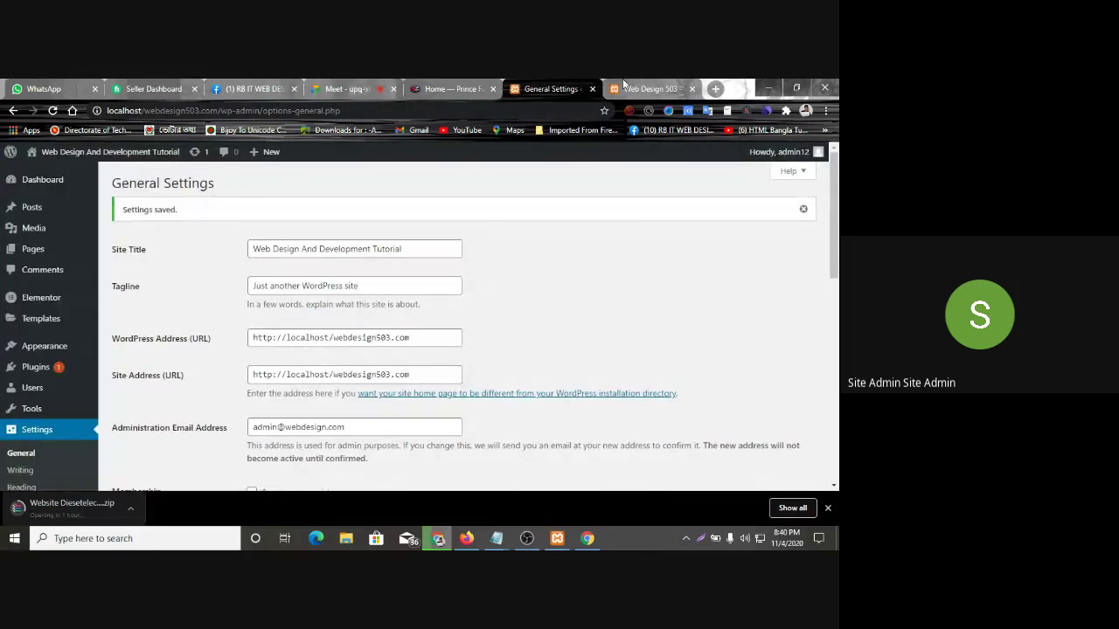
pyautogui.click(645, 88)
pyautogui.rightClick(130, 265)
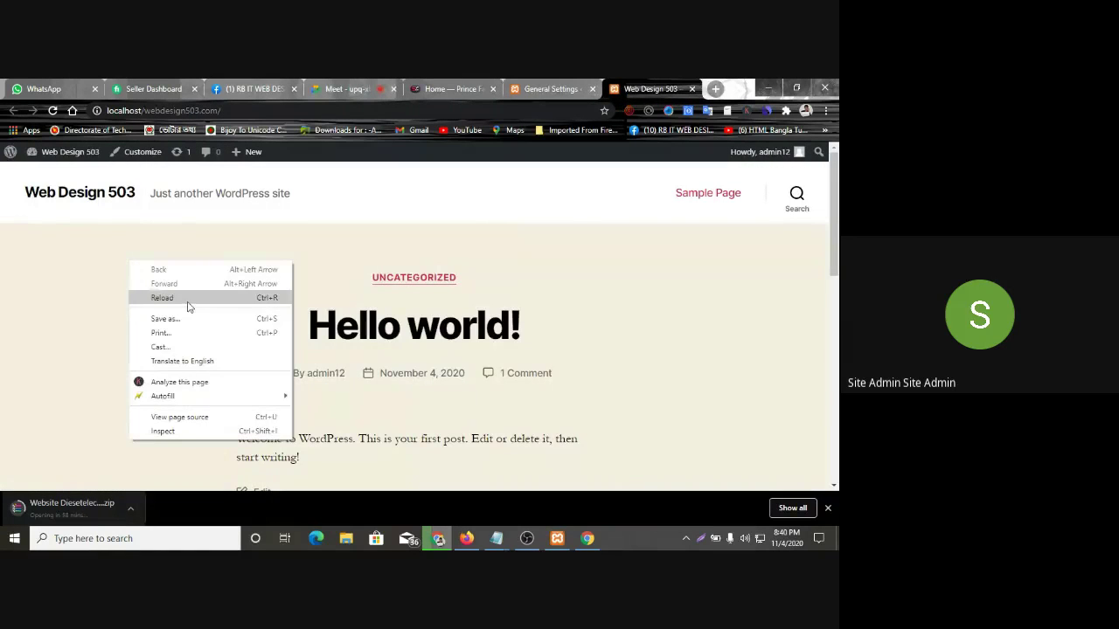
pyautogui.click(188, 300)
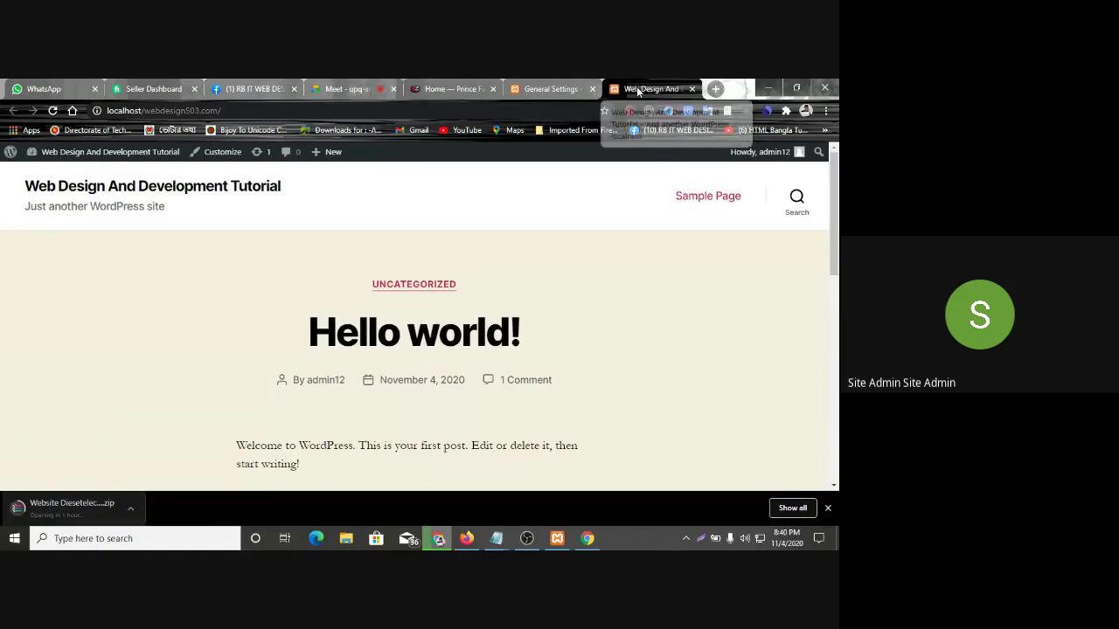
# Compare the site title and tagline in the General Settings with the header on the site's front page
pyautogui.click(553, 88)
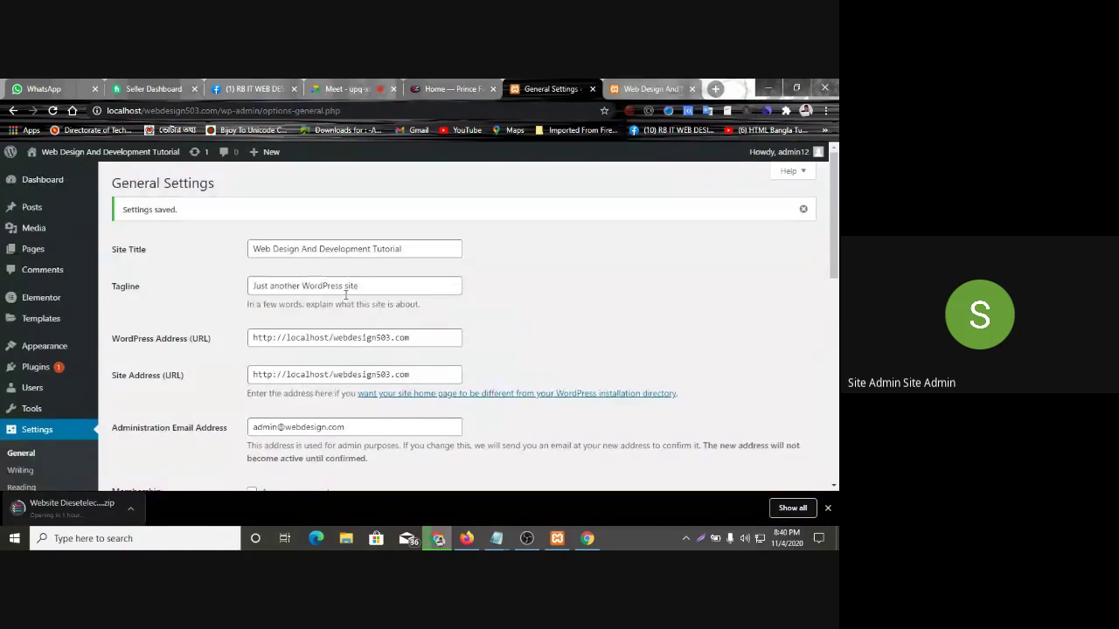
pyautogui.click(647, 88)
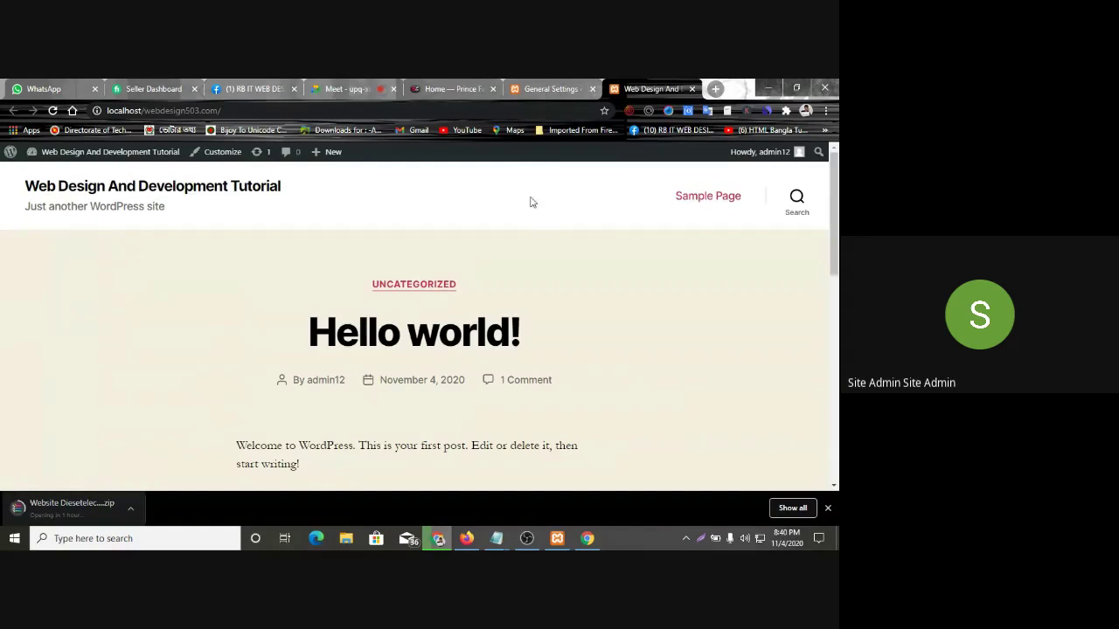
pyautogui.click(536, 89)
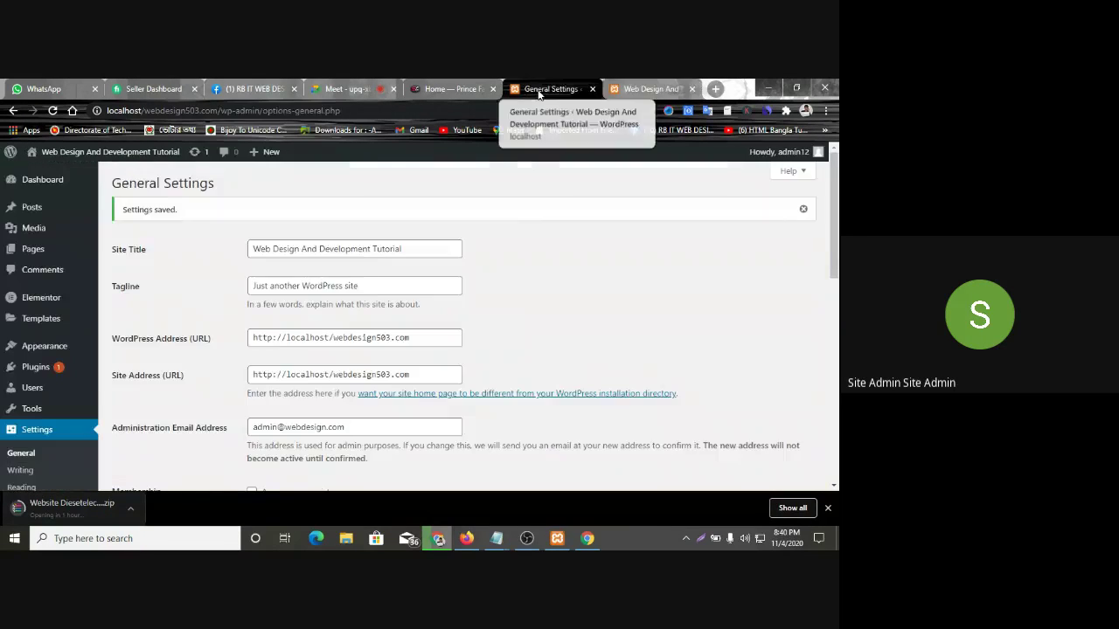
pyautogui.tripleClick(428, 249)
pyautogui.click(201, 331)
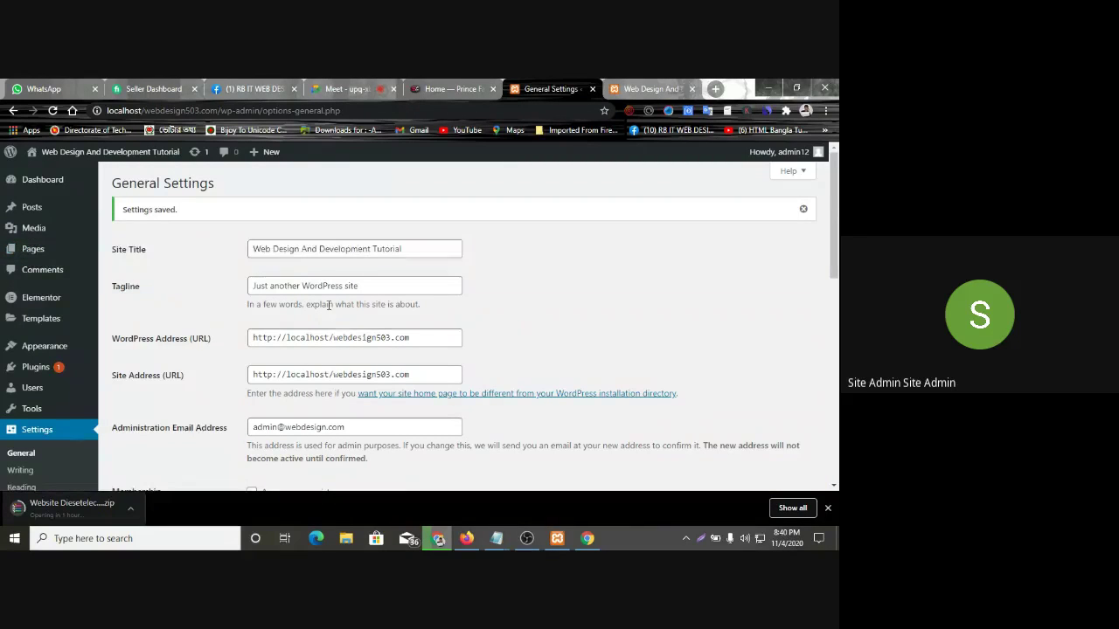
pyautogui.click(651, 88)
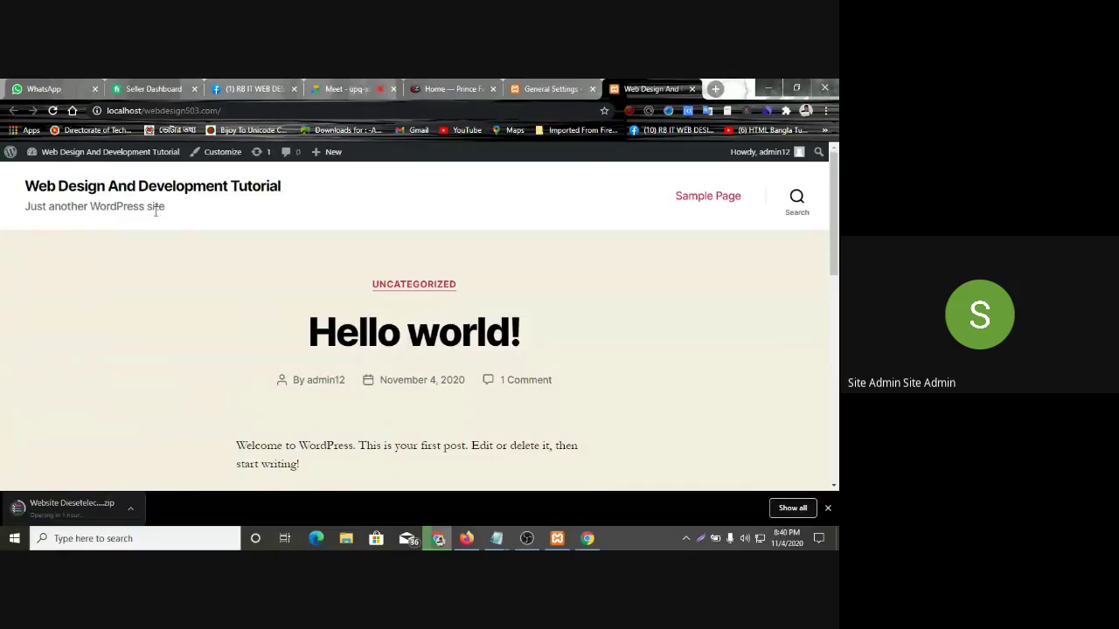
pyautogui.moveTo(165, 207); pyautogui.dragTo(27, 205)
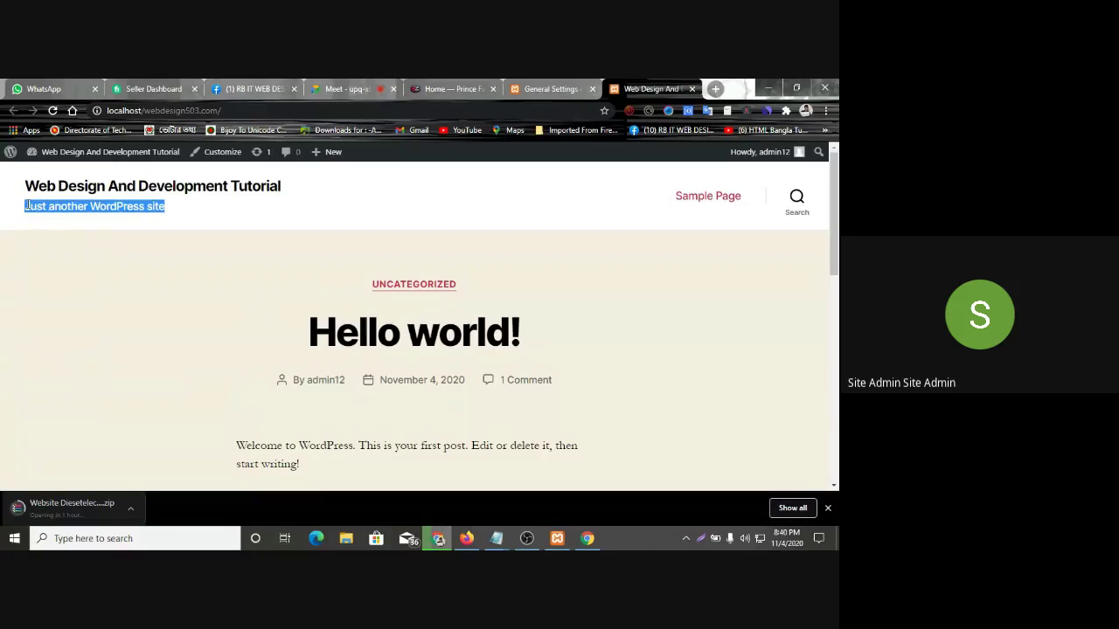
# Set the tagline to "web tutorial" in the General Settings and save the changes
pyautogui.click(542, 88)
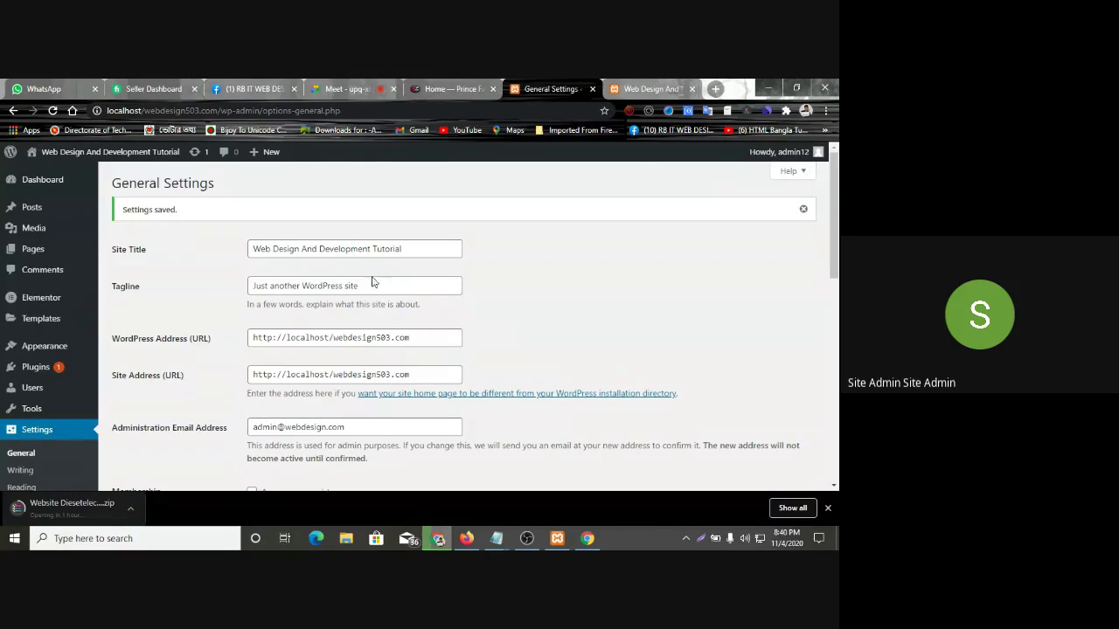
pyautogui.moveTo(372, 281); pyautogui.dragTo(49, 267)
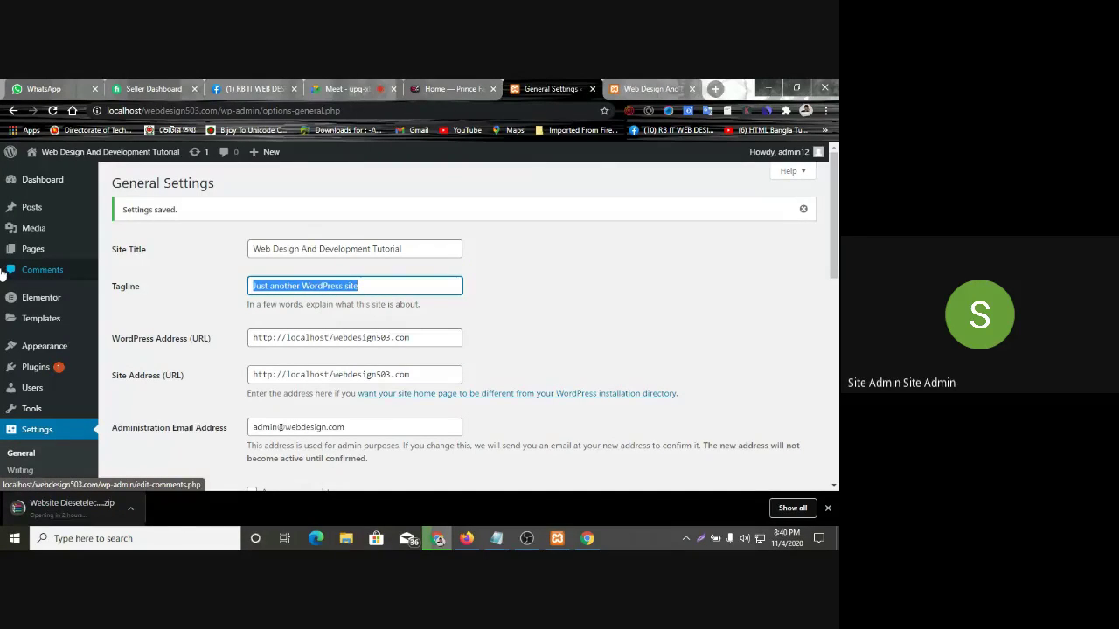
pyautogui.write('W')
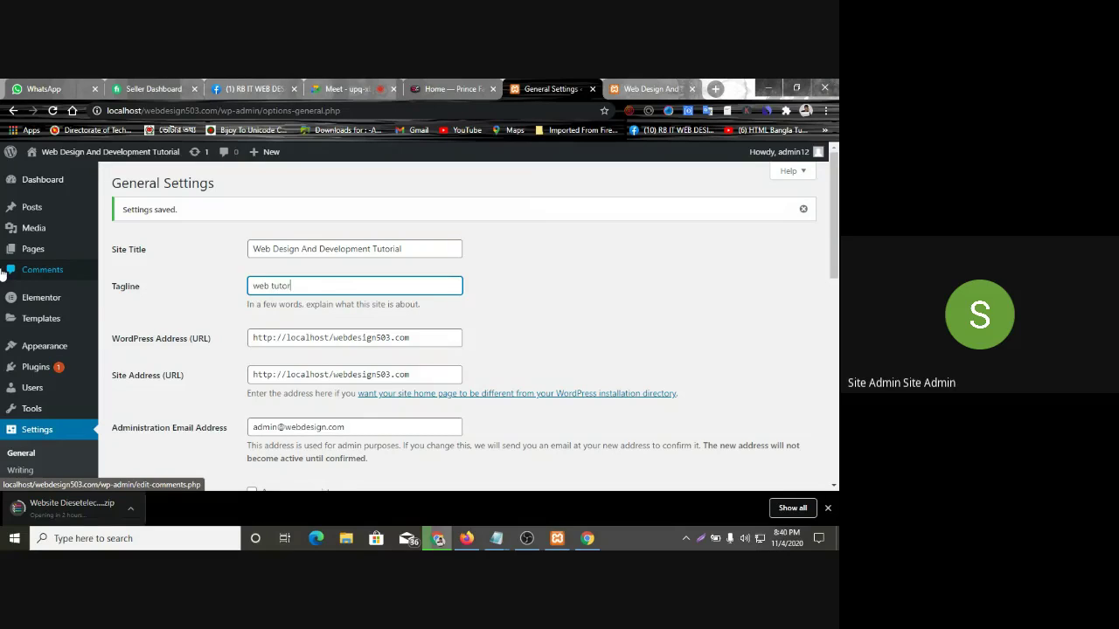
pyautogui.scroll(-10, 525, 352)
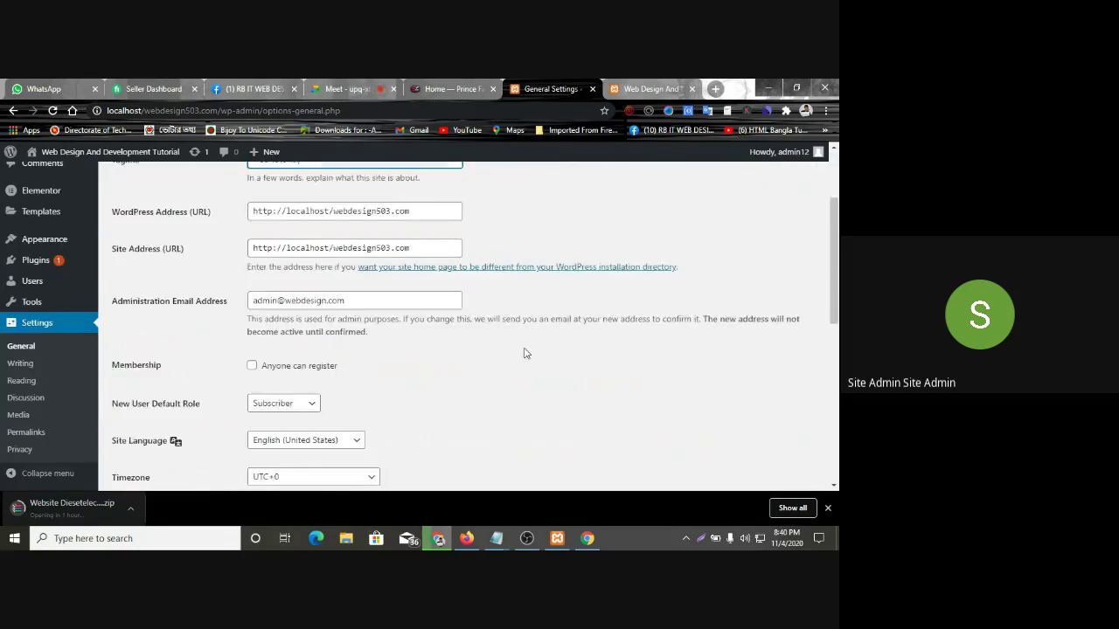
pyautogui.click(143, 426)
pyautogui.scroll(8, 148, 299)
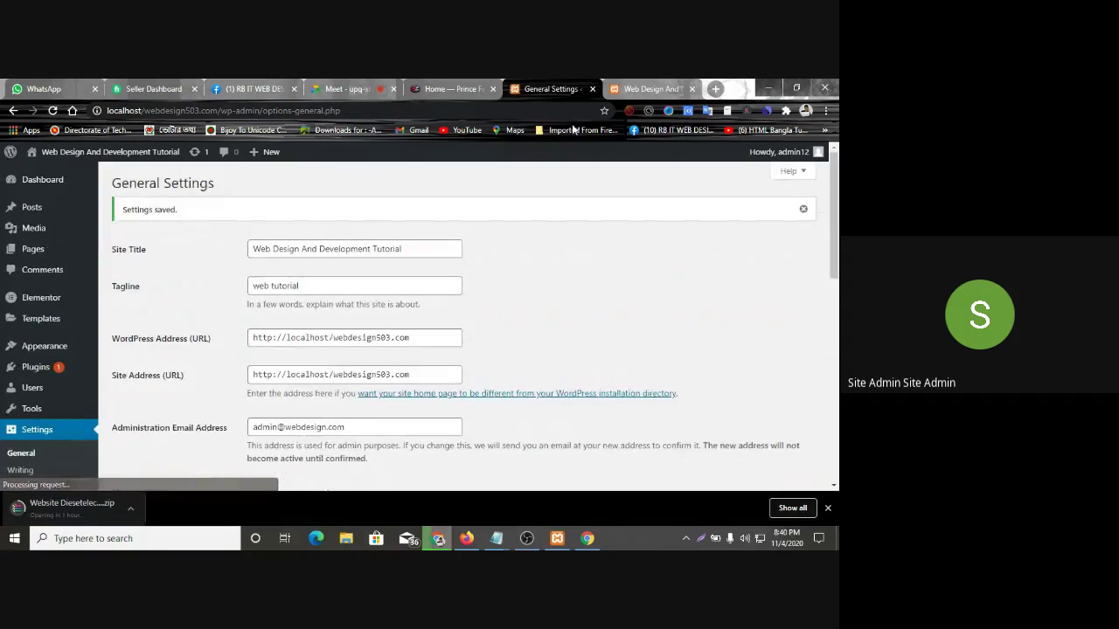
# Reload the site's front page to check the new tagline beside the site title
pyautogui.hotkey('ctrl', 'Tab')
pyautogui.rightClick(476, 217)
pyautogui.click(522, 254)
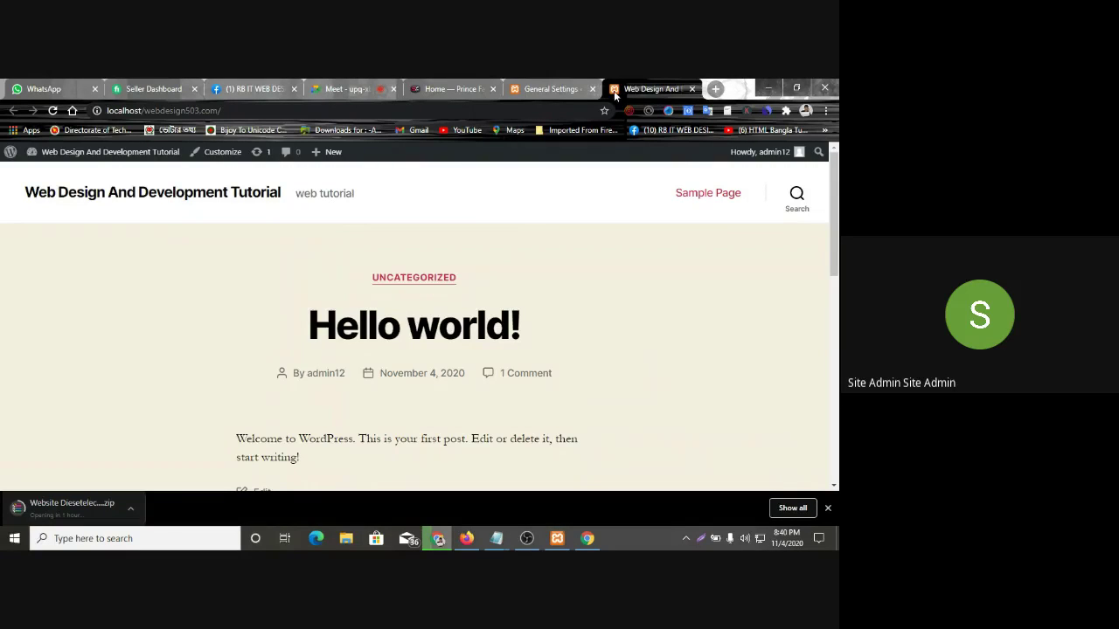
# Review the WordPress address, site address and administration email fields in the General Settings
pyautogui.click(551, 88)
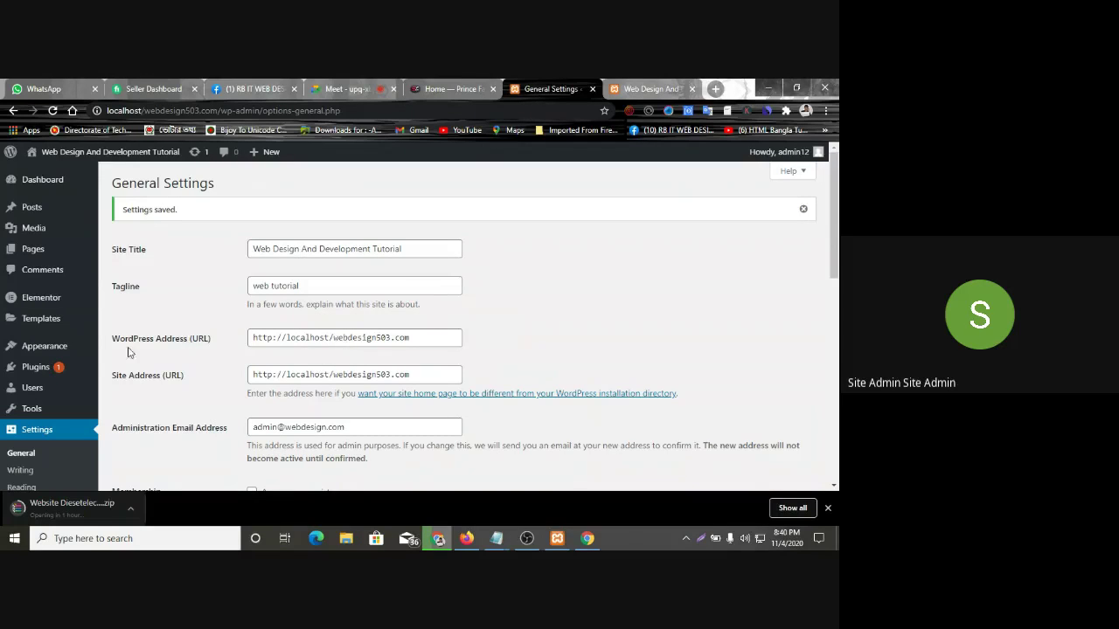
pyautogui.moveTo(411, 336); pyautogui.dragTo(199, 343)
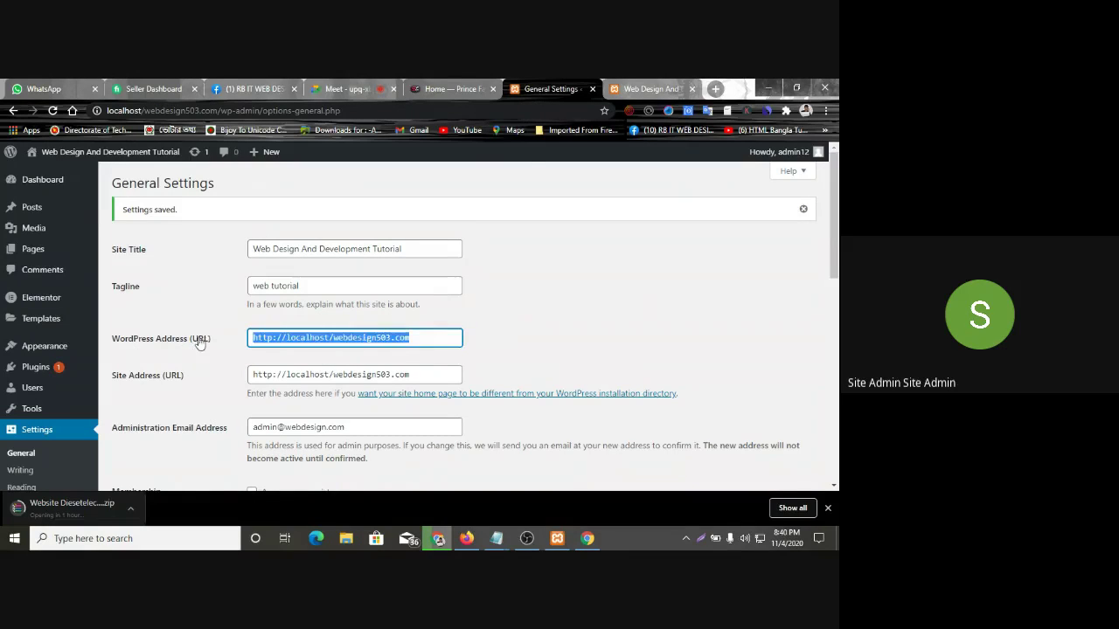
pyautogui.click(619, 330)
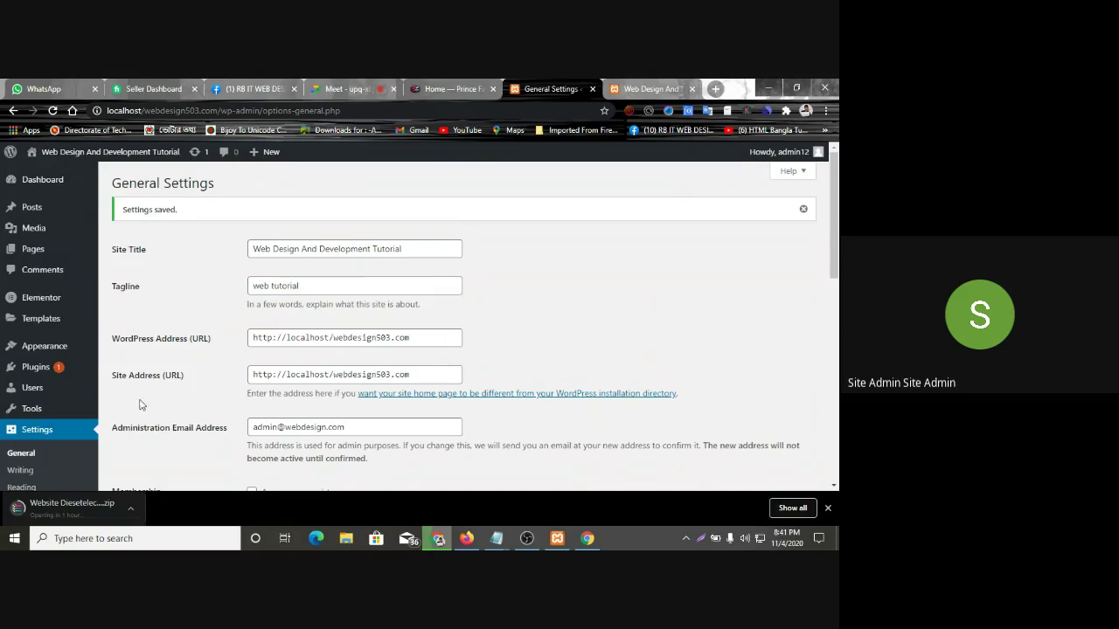
pyautogui.scroll(-1, 166, 375)
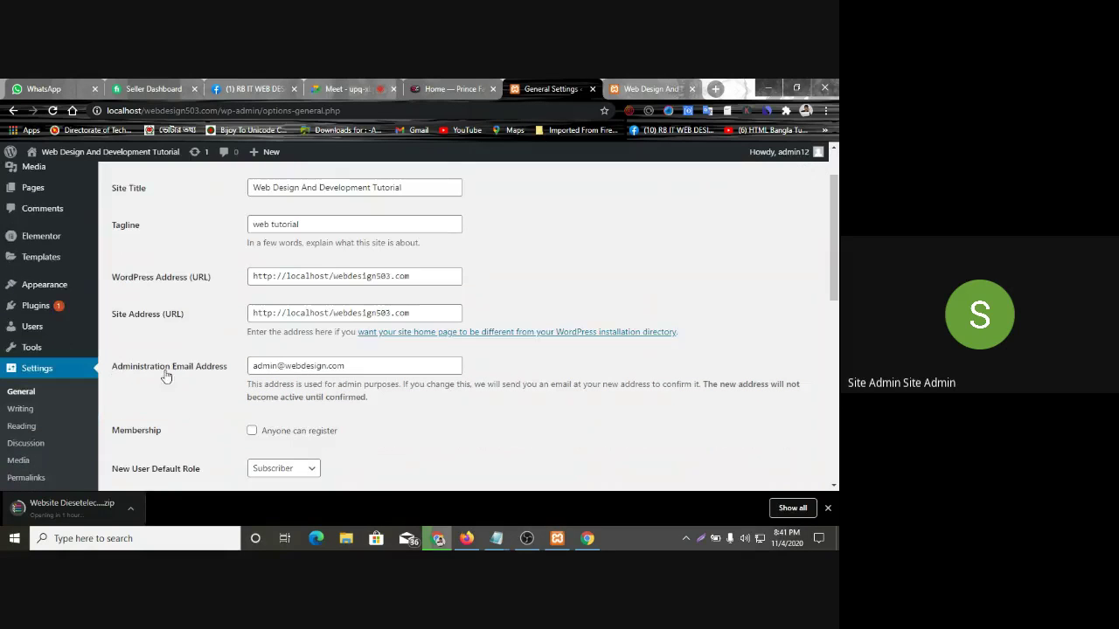
pyautogui.click(320, 369)
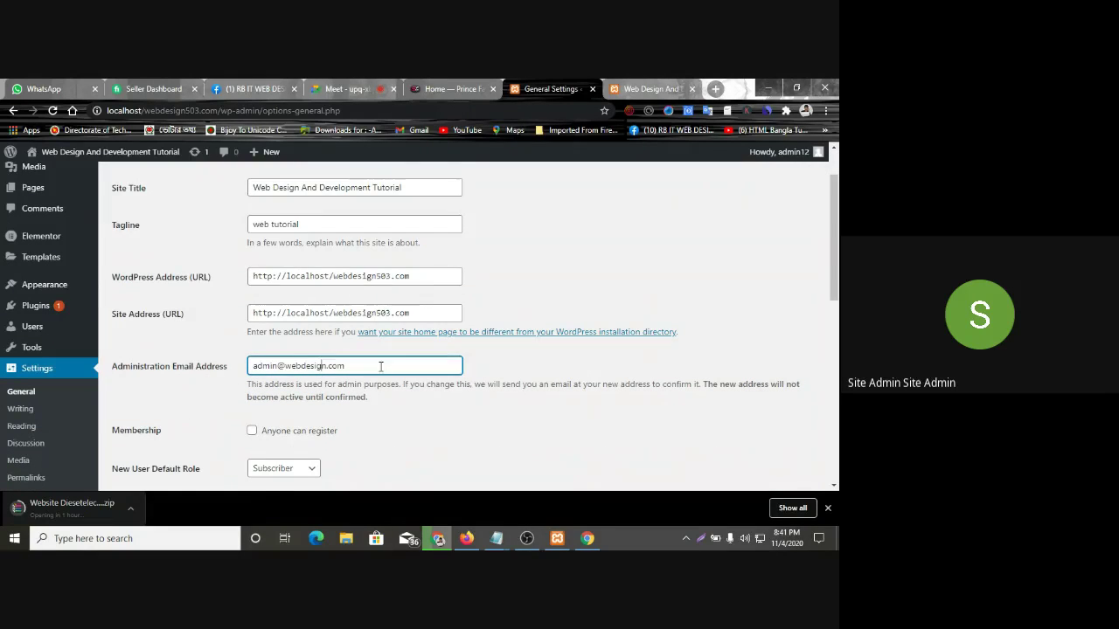
# Allow anyone to register on the site and choose Subscriber as the new user default role
pyautogui.scroll(-1, 368, 370)
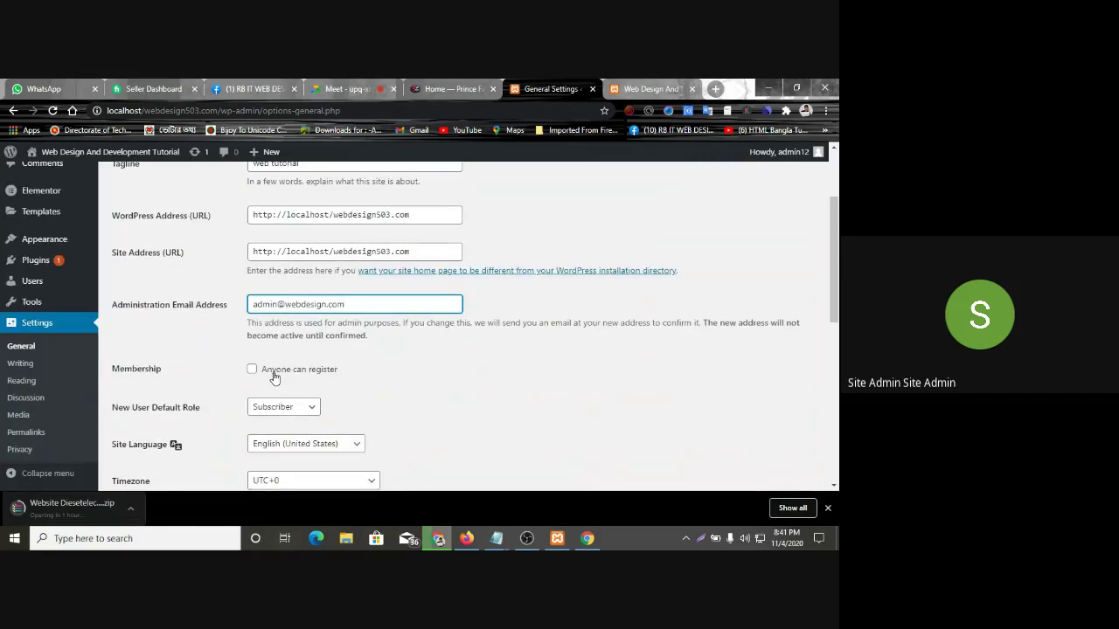
pyautogui.click(277, 370)
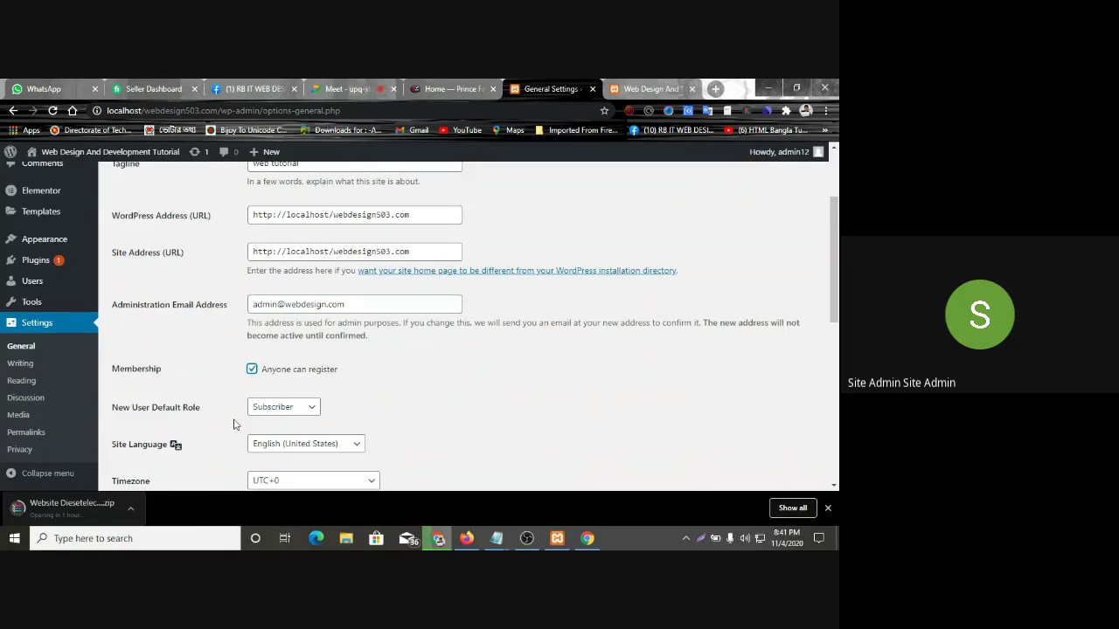
pyautogui.click(282, 406)
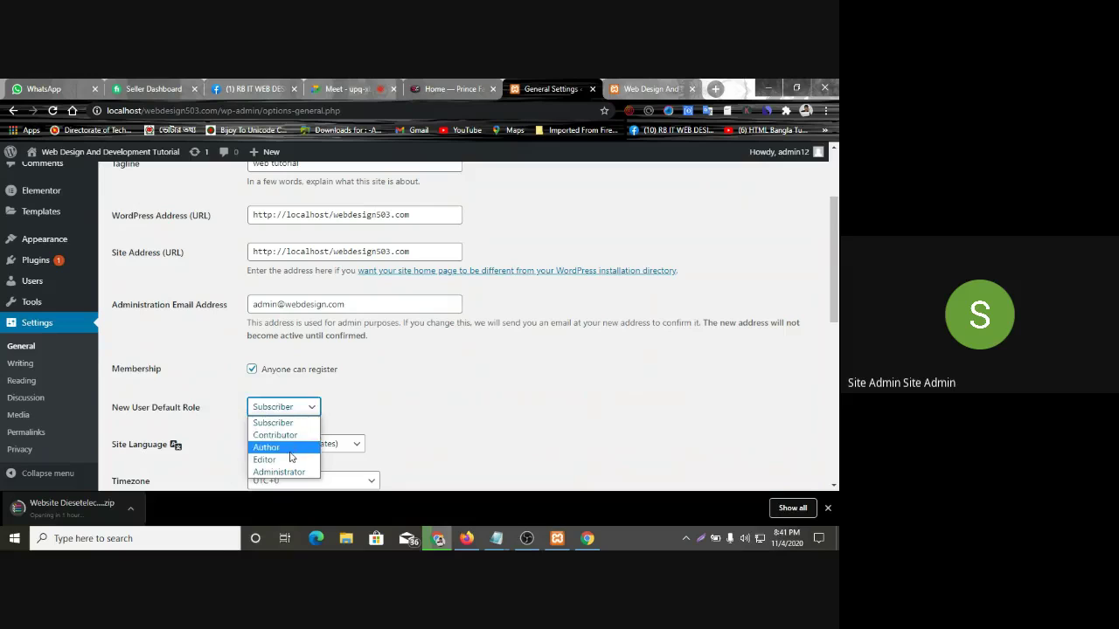
pyautogui.click(290, 428)
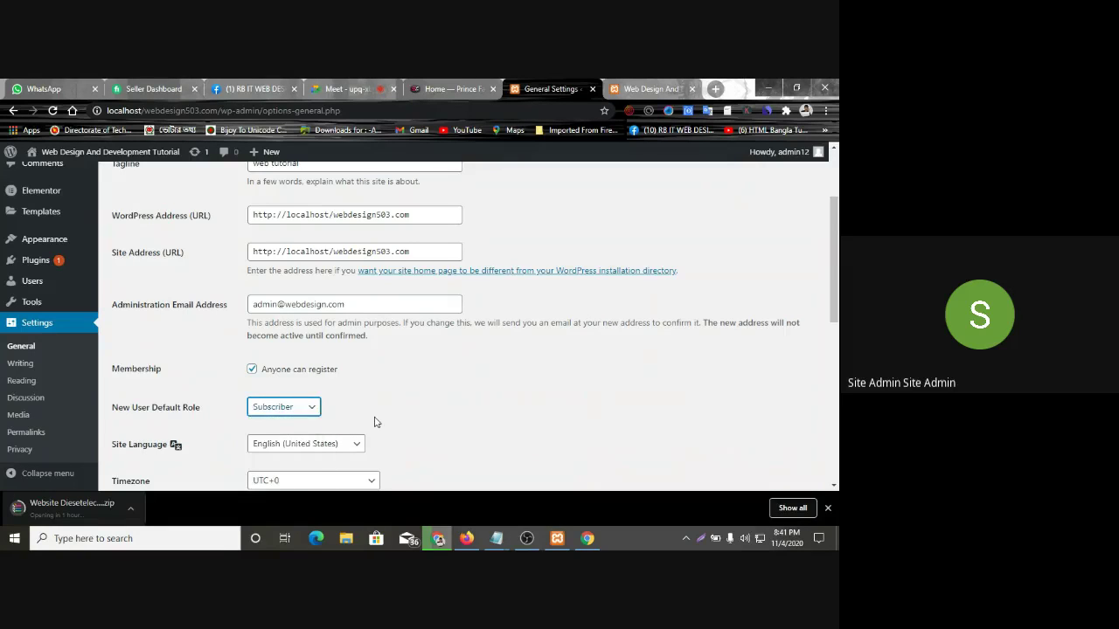
pyautogui.scroll(-3, 375, 419)
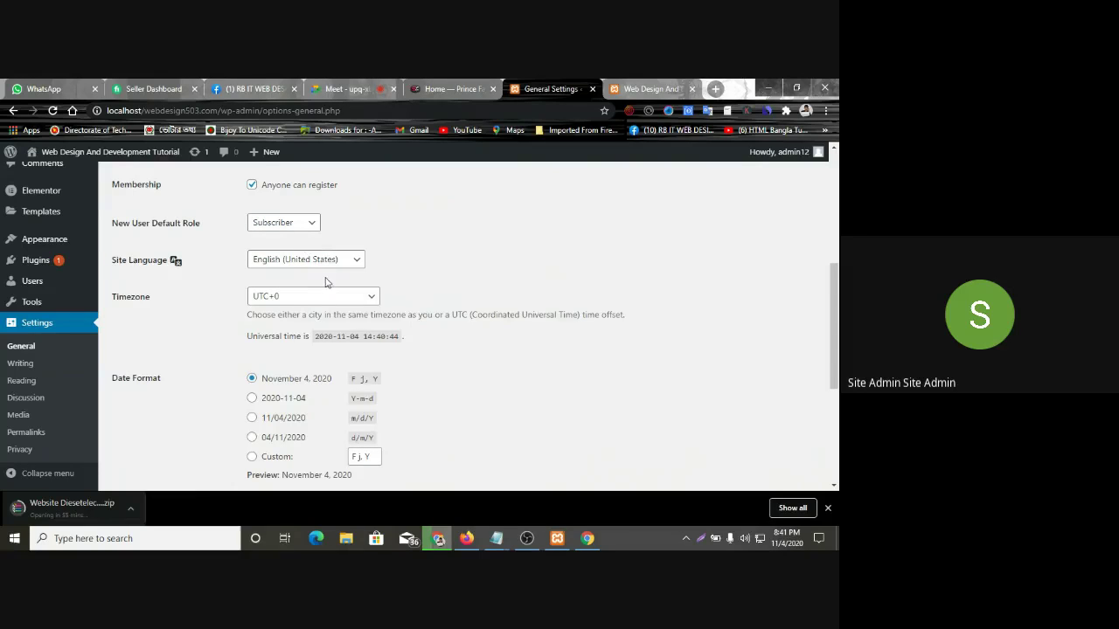
# Try বাংলা as the site language and switch back to English (United States)
pyautogui.click(348, 260)
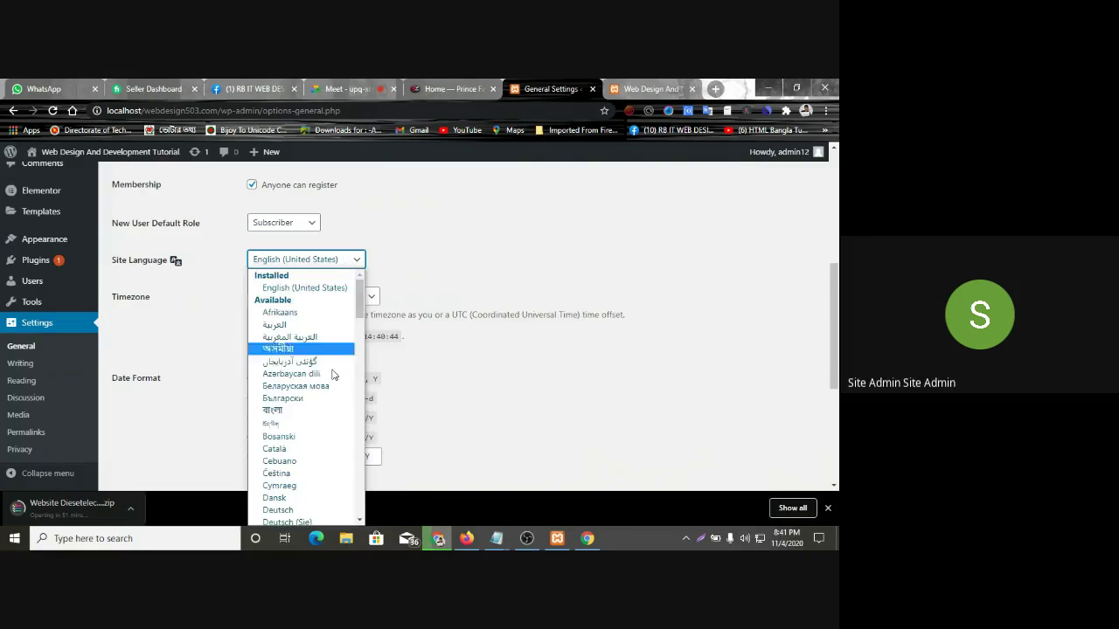
pyautogui.click(301, 409)
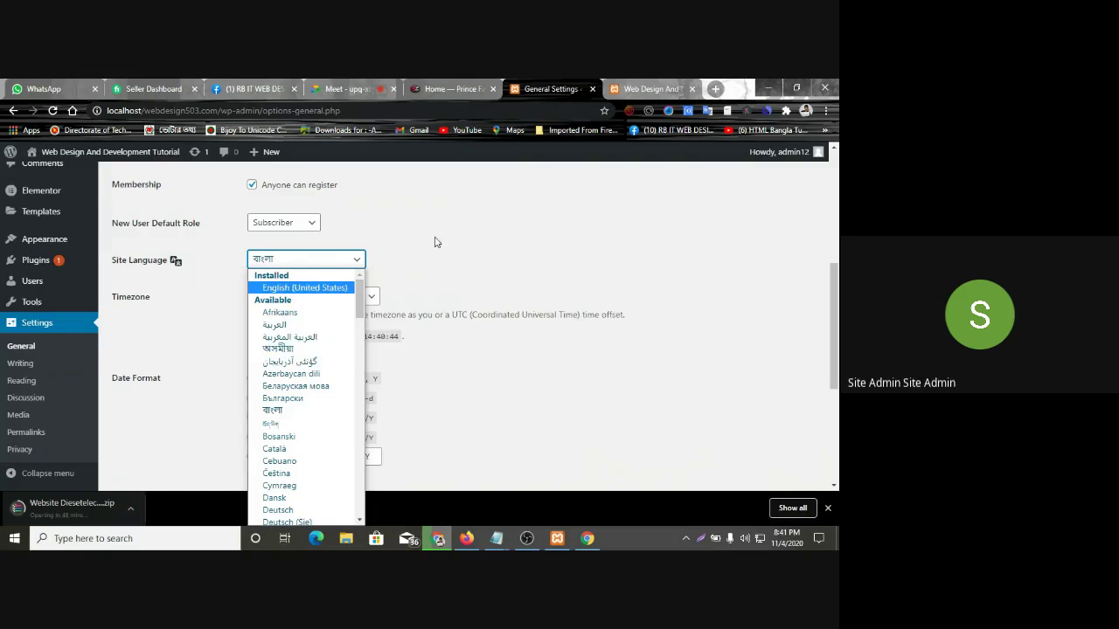
pyautogui.click(319, 288)
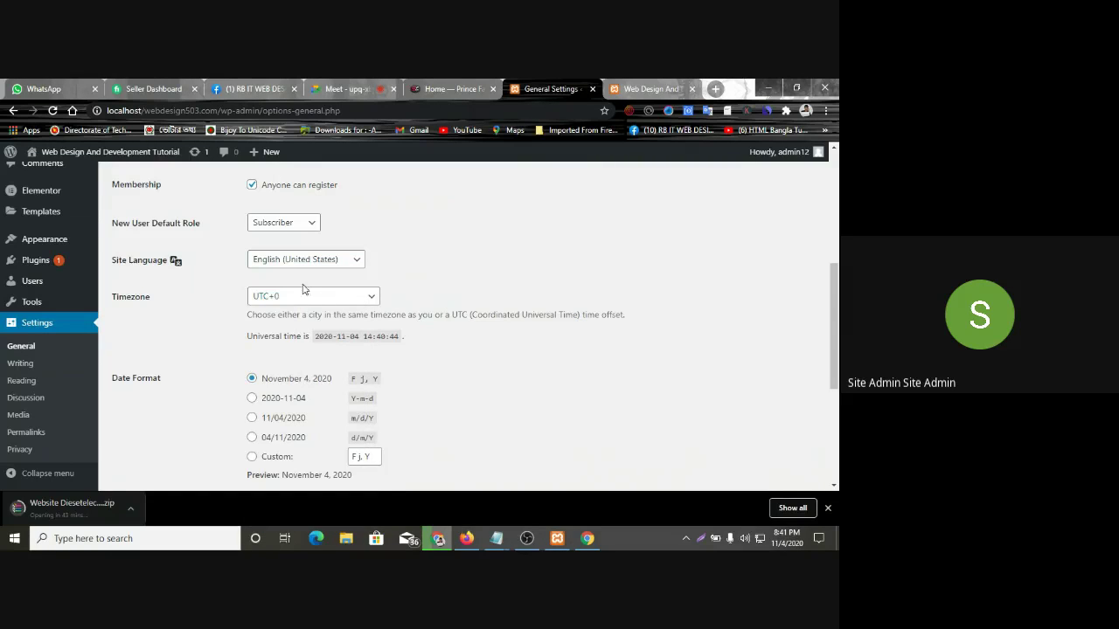
# Set the site's timezone to UTC+6 in the General Settings
pyautogui.click(357, 299)
pyautogui.scroll(-5, 367, 378)
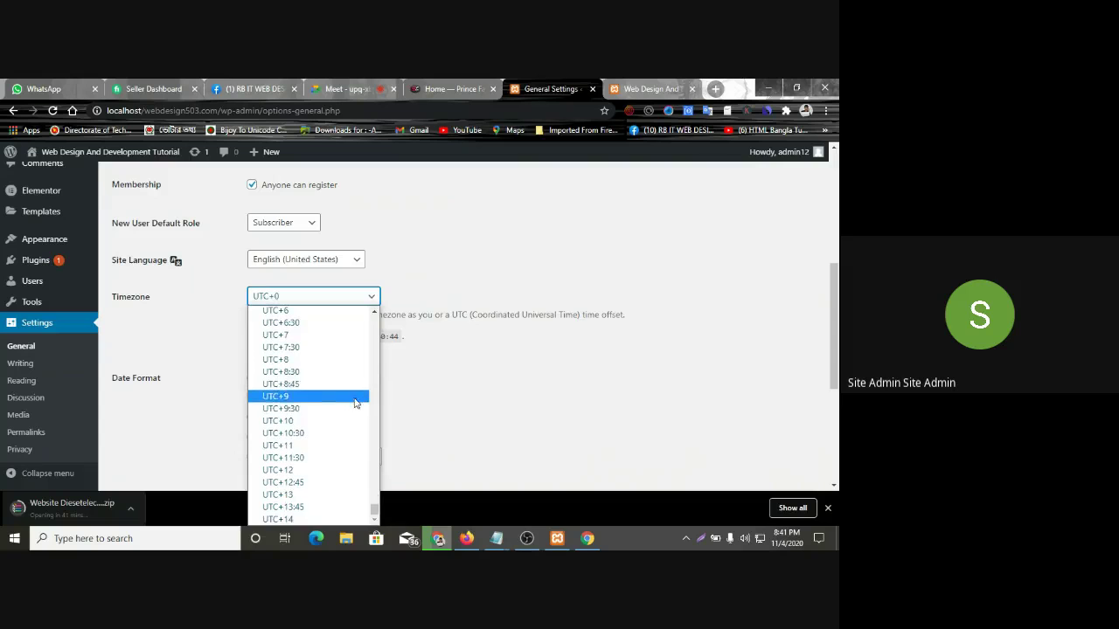
pyautogui.scroll(3, 324, 400)
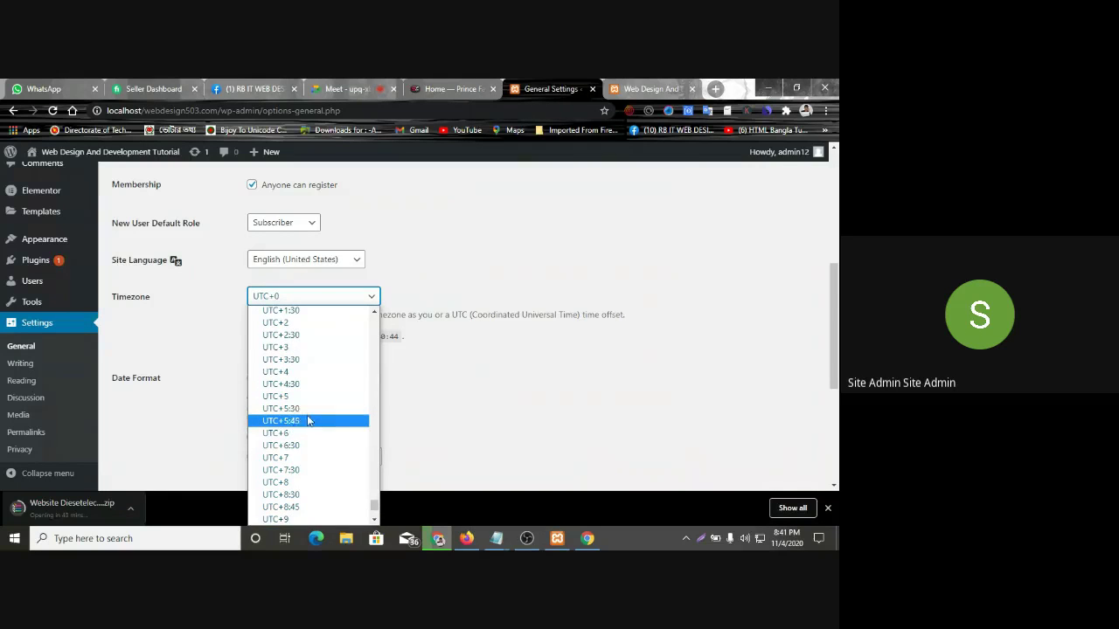
pyautogui.click(305, 434)
# Set the week to start on Saturday and save the General Settings
pyautogui.scroll(-1, 405, 350)
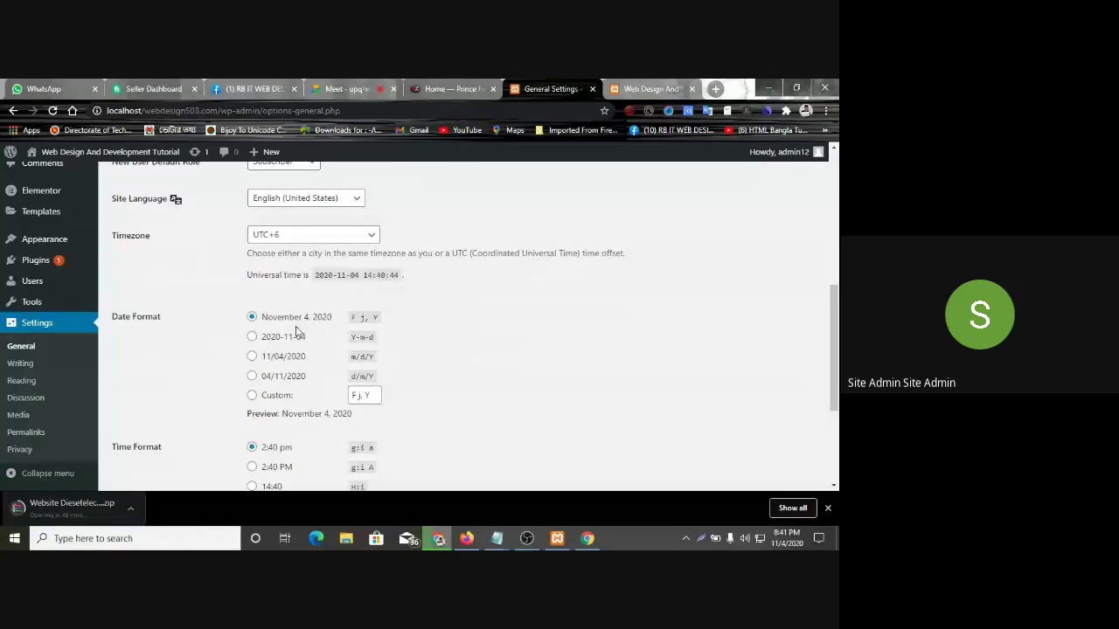
pyautogui.scroll(-1, 280, 350)
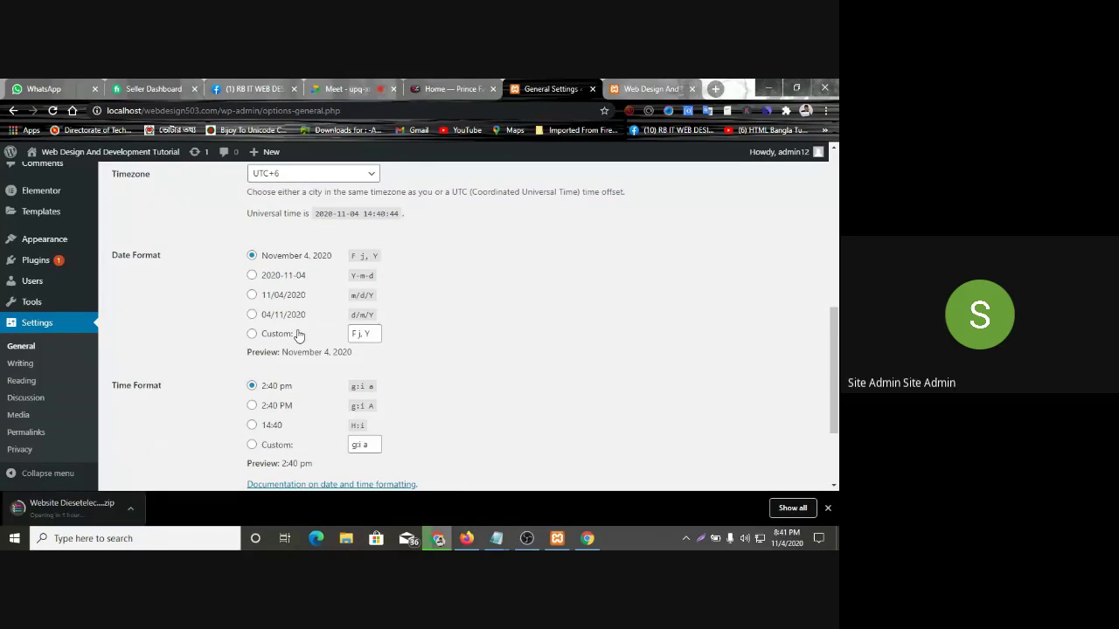
pyautogui.scroll(-2, 302, 334)
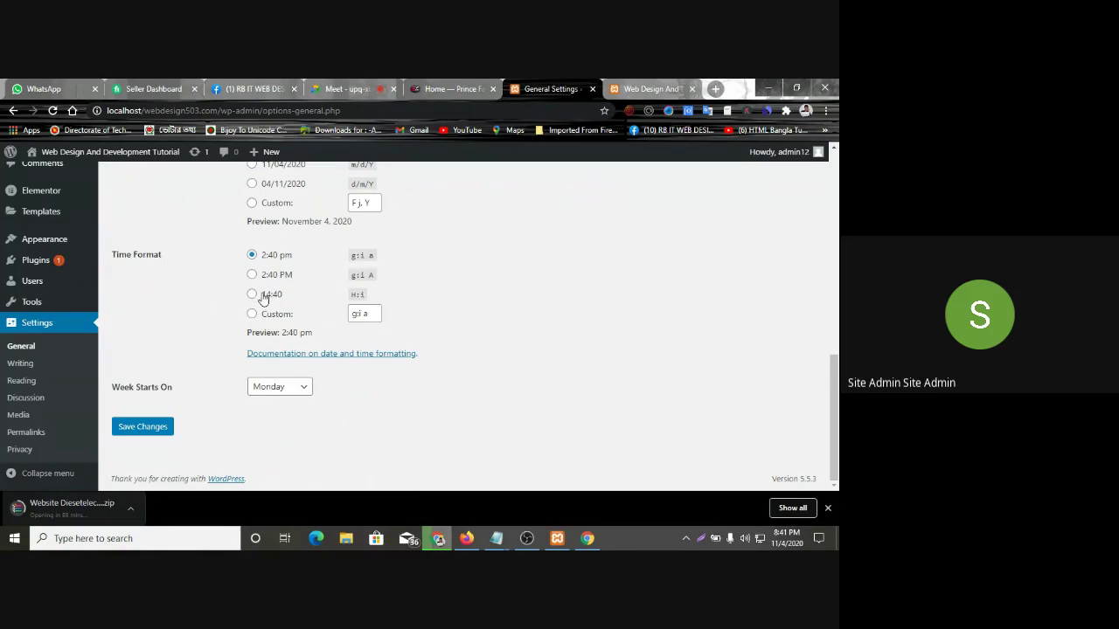
pyautogui.click(302, 390)
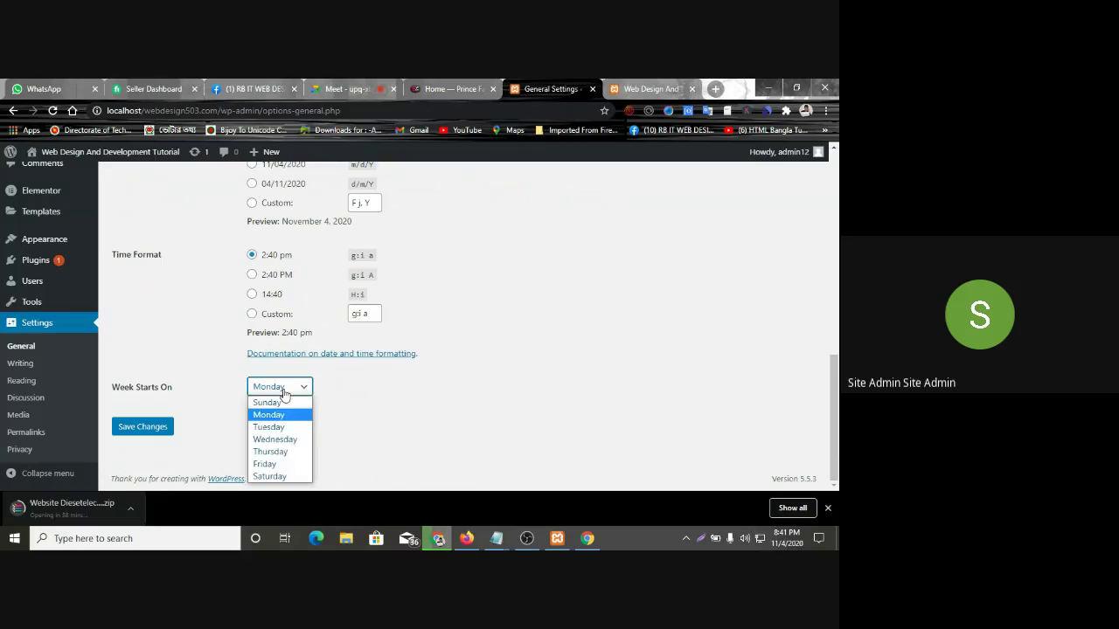
pyautogui.click(293, 476)
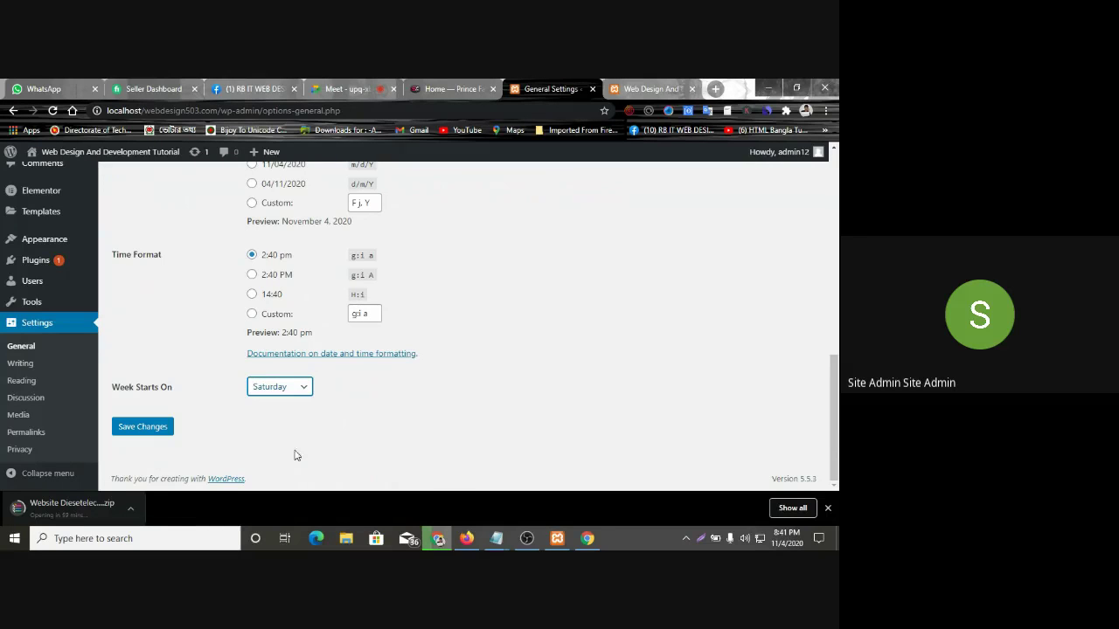
pyautogui.click(142, 427)
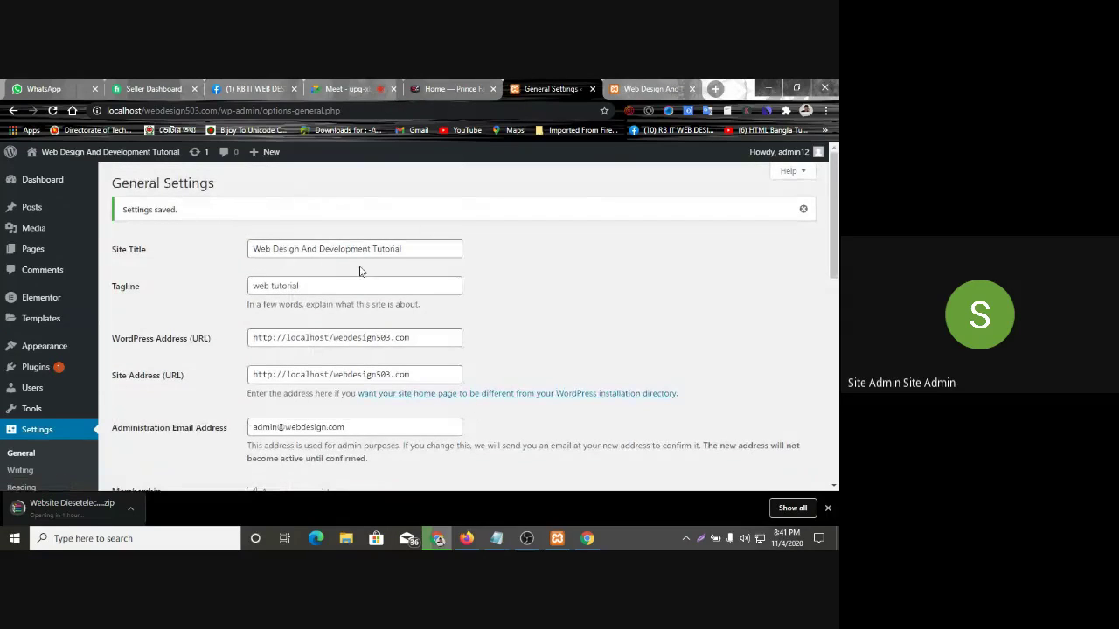
# Open the site's Writing Settings page
pyautogui.moveTo(55, 180)
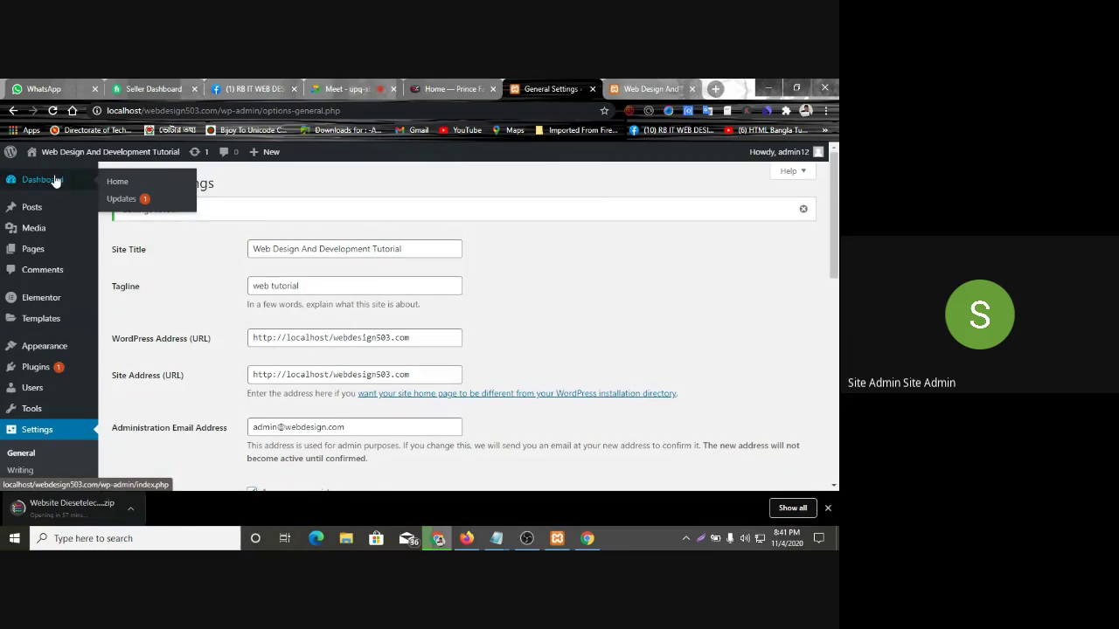
pyautogui.scroll(-3, 53, 228)
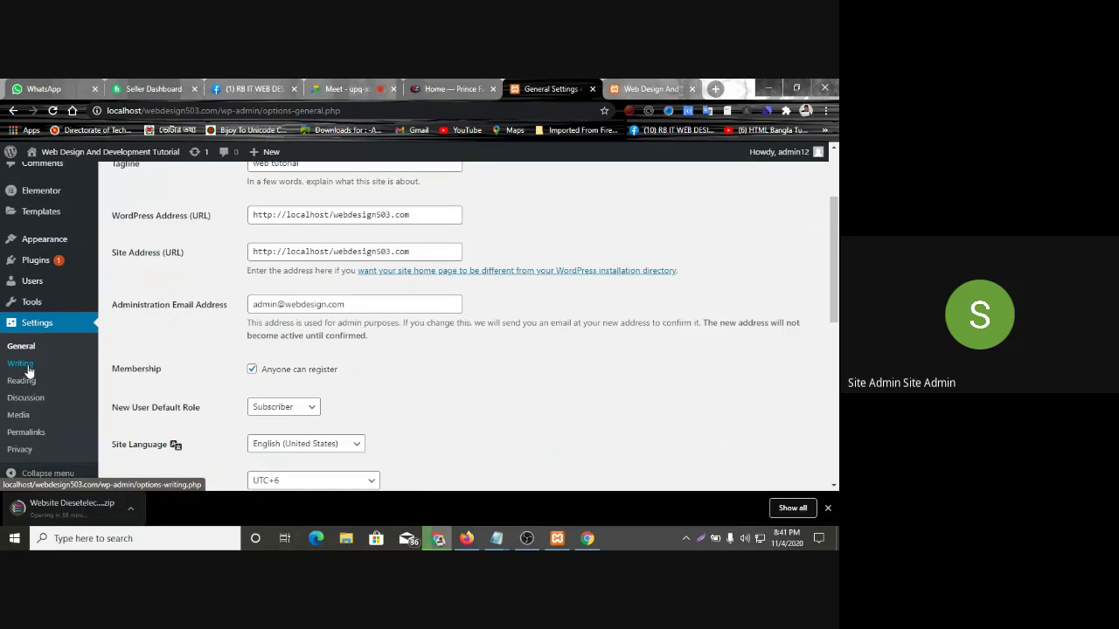
pyautogui.click(26, 368)
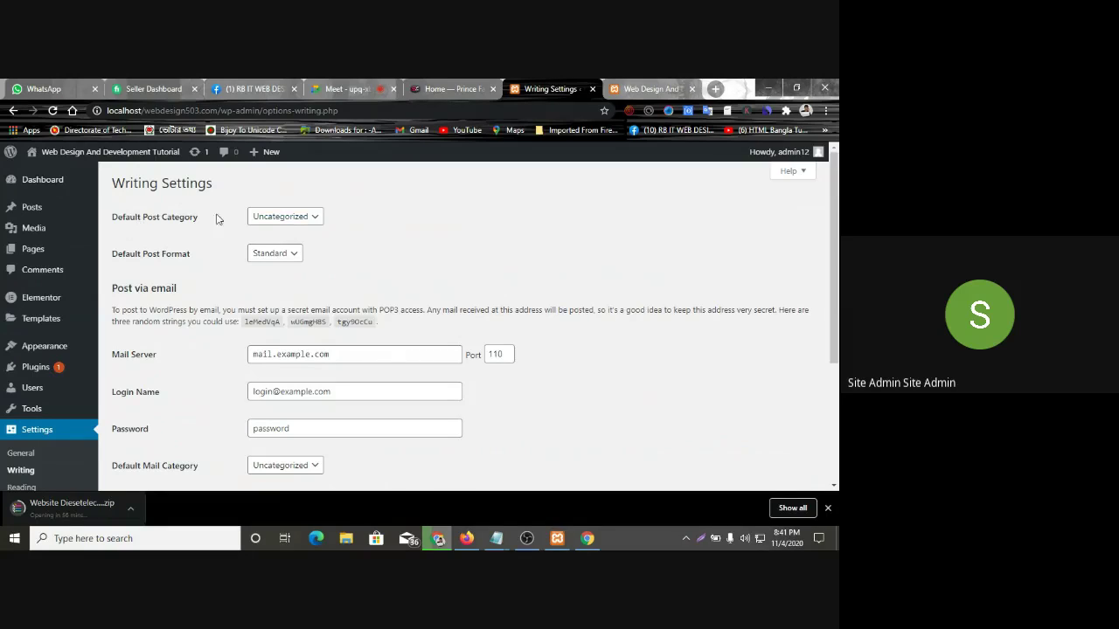
# Examine the available choices for the default post category and default post format in the Writing Settings
pyautogui.click(291, 219)
pyautogui.click(294, 229)
pyautogui.moveTo(201, 219); pyautogui.dragTo(98, 209)
pyautogui.click(146, 212)
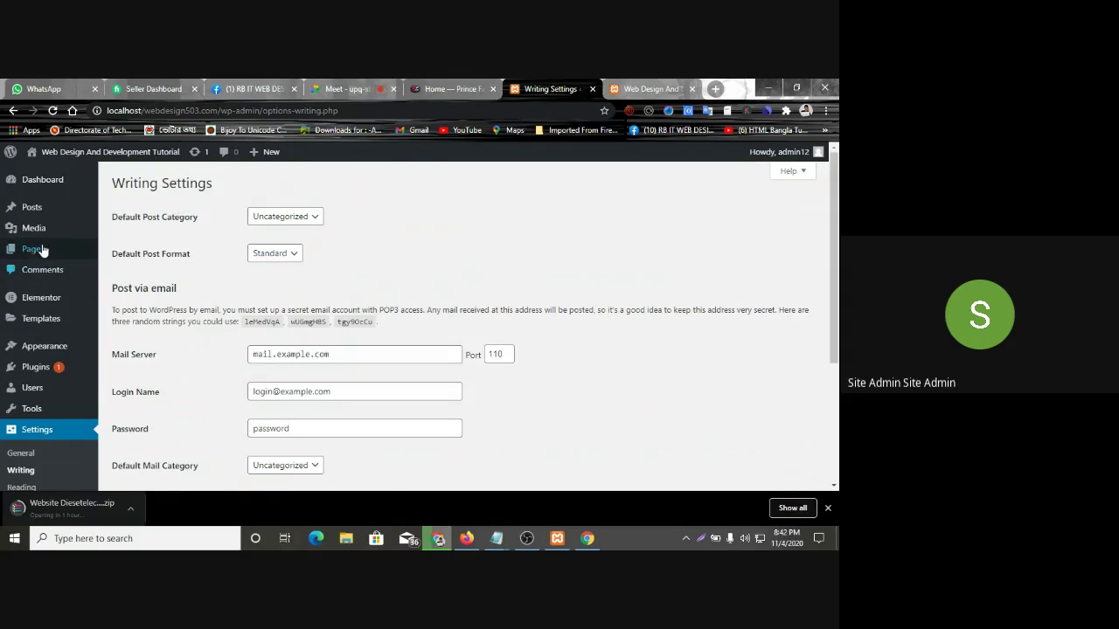
pyautogui.moveTo(33, 208)
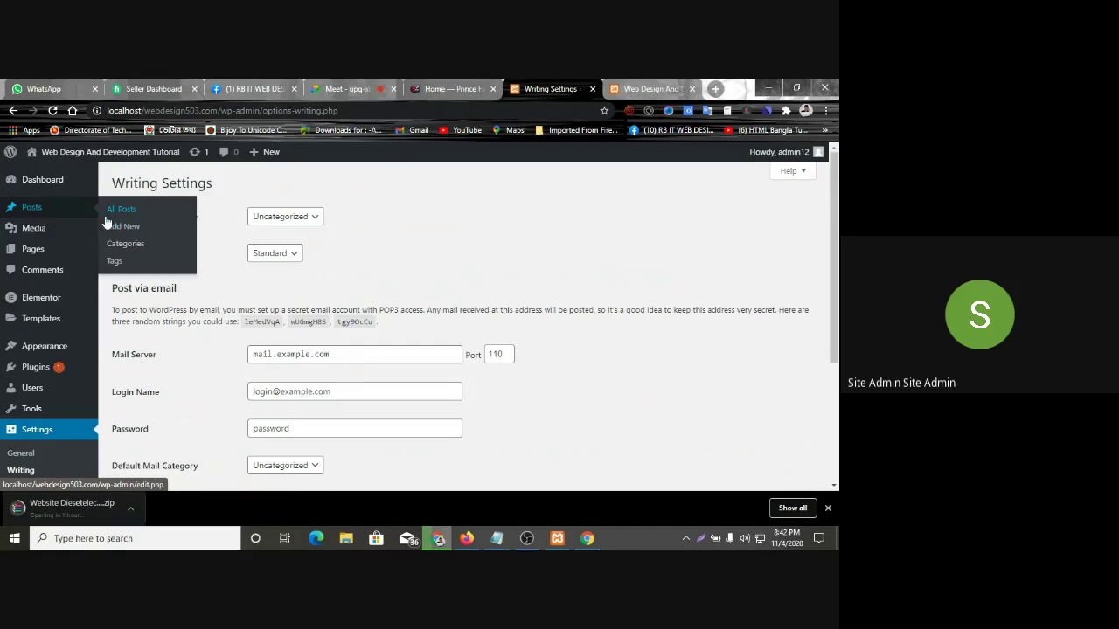
pyautogui.click(276, 220)
pyautogui.click(211, 225)
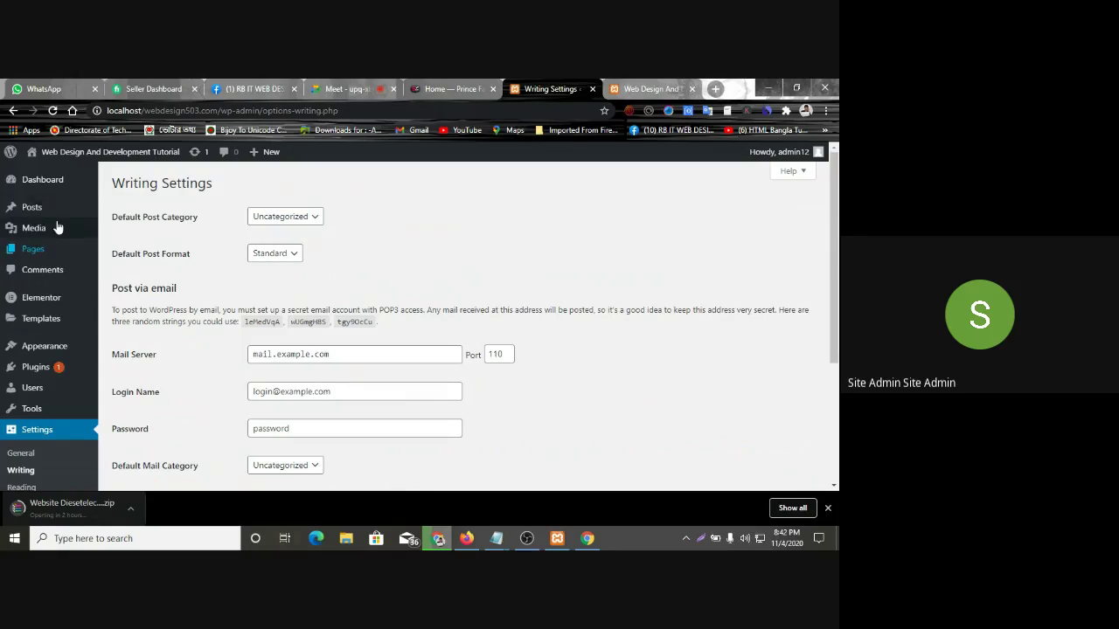
pyautogui.click(278, 221)
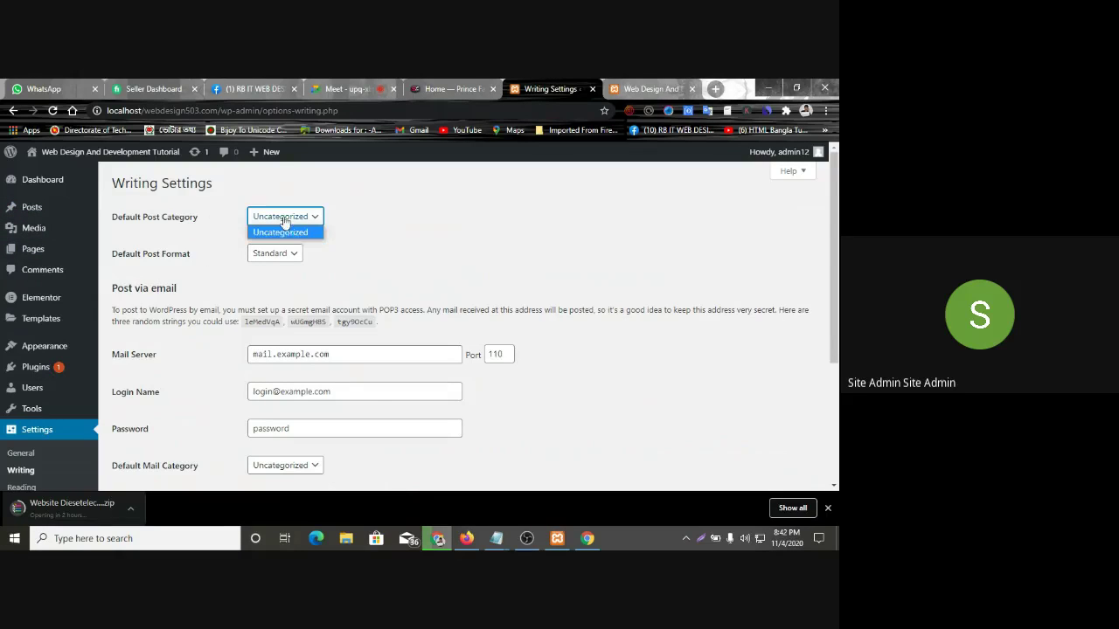
pyautogui.click(183, 229)
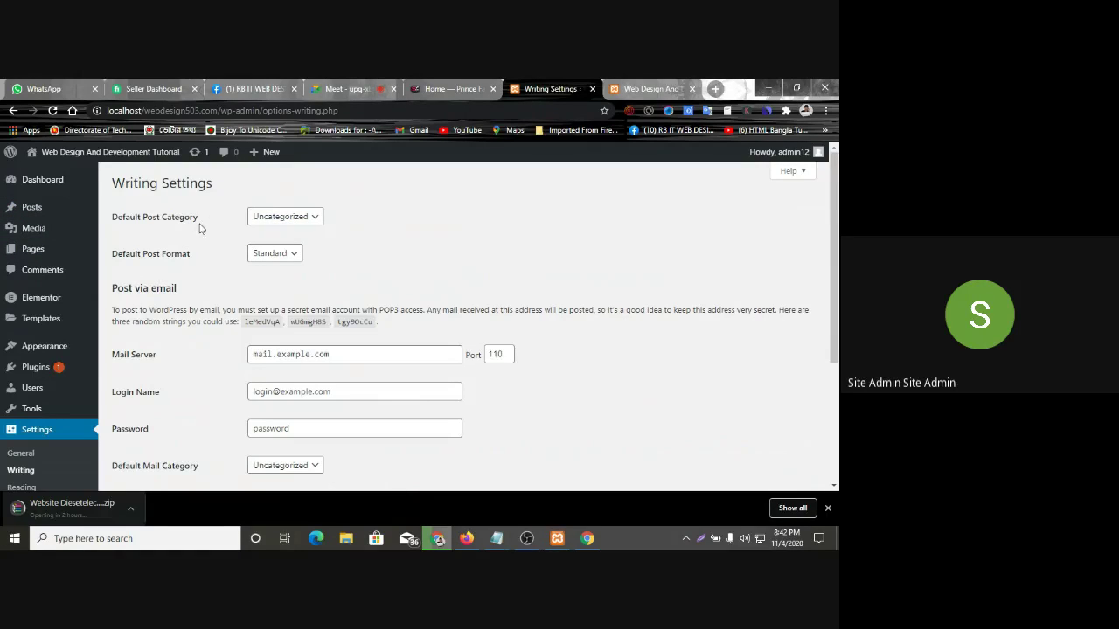
pyautogui.moveTo(199, 229); pyautogui.dragTo(112, 220)
pyautogui.click(110, 227)
pyautogui.click(296, 219)
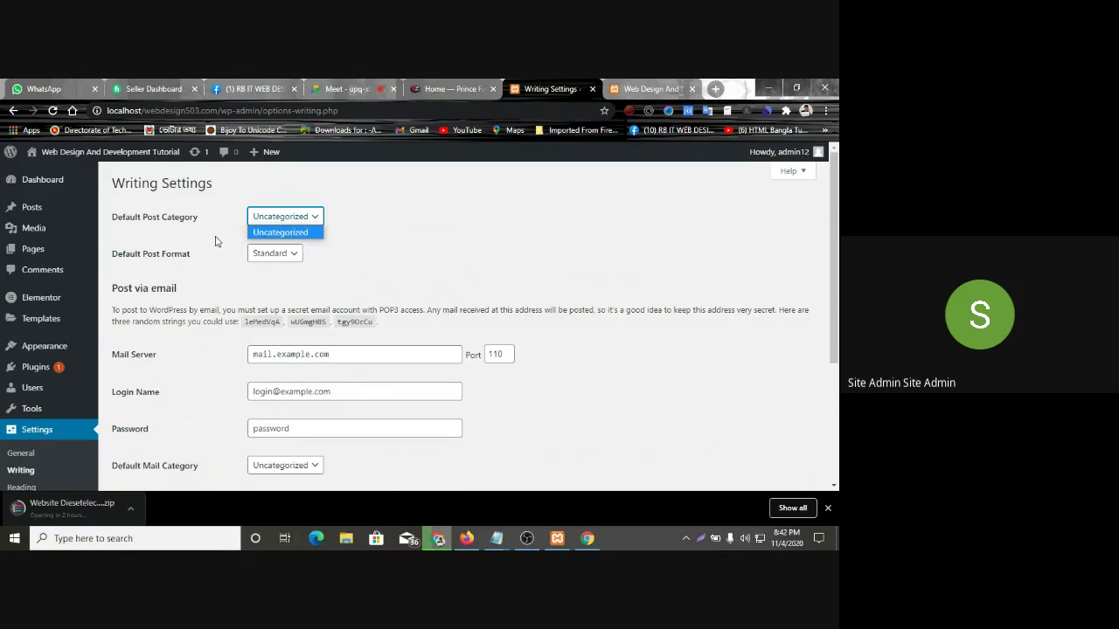
pyautogui.click(219, 242)
pyautogui.click(280, 253)
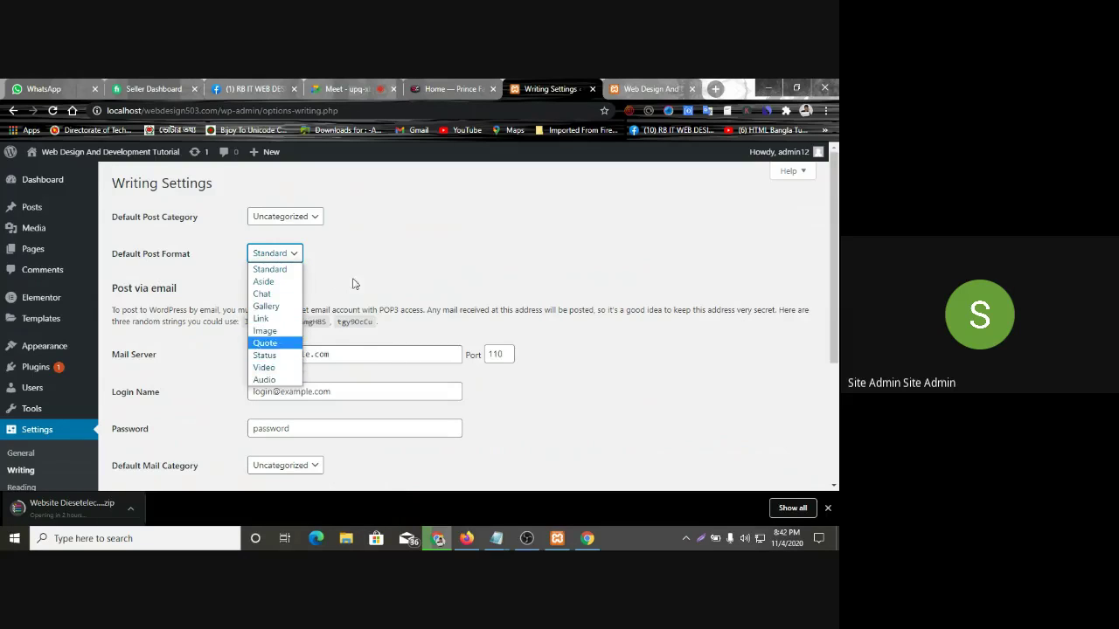
pyautogui.click(182, 312)
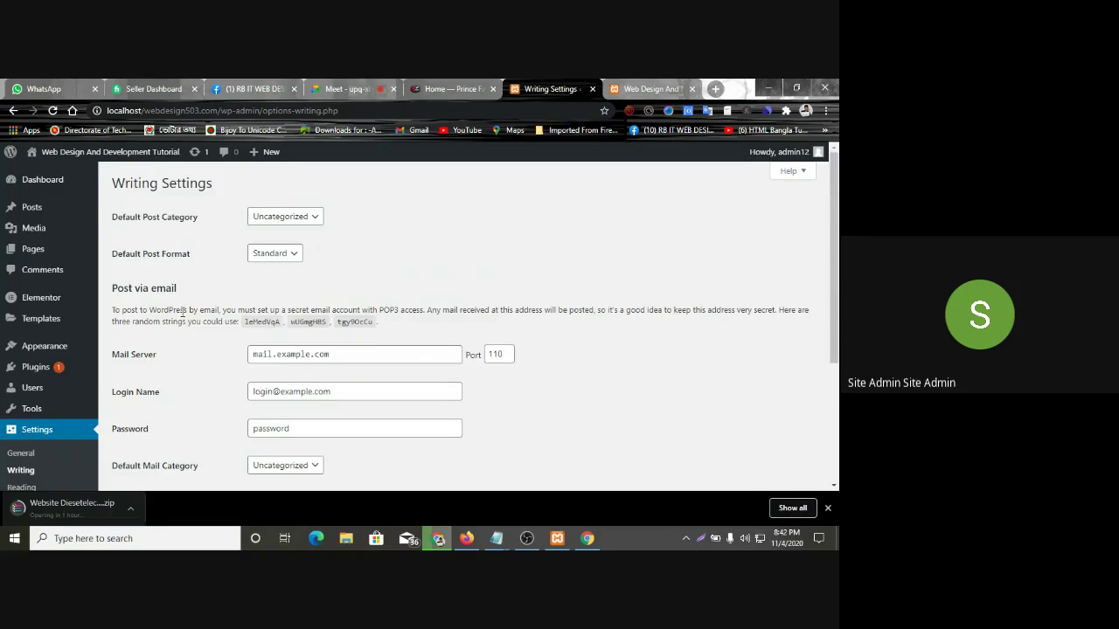
# Review the post-via-email mail server fields and the update services list in the Writing Settings
pyautogui.click(337, 354)
pyautogui.click(217, 367)
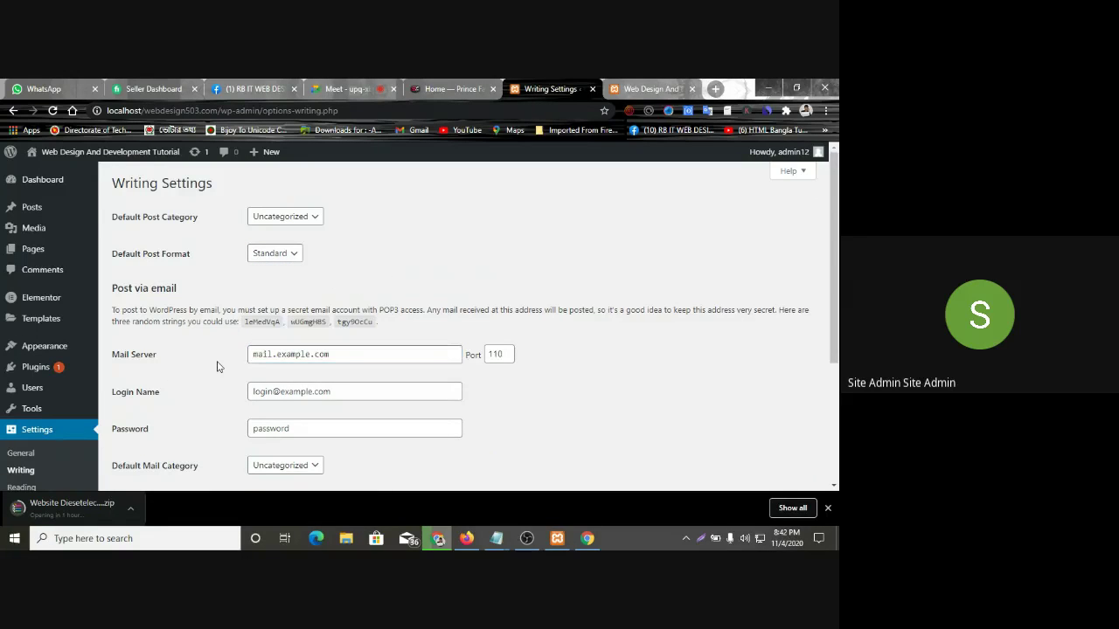
pyautogui.moveTo(176, 288); pyautogui.dragTo(119, 290)
pyautogui.click(189, 297)
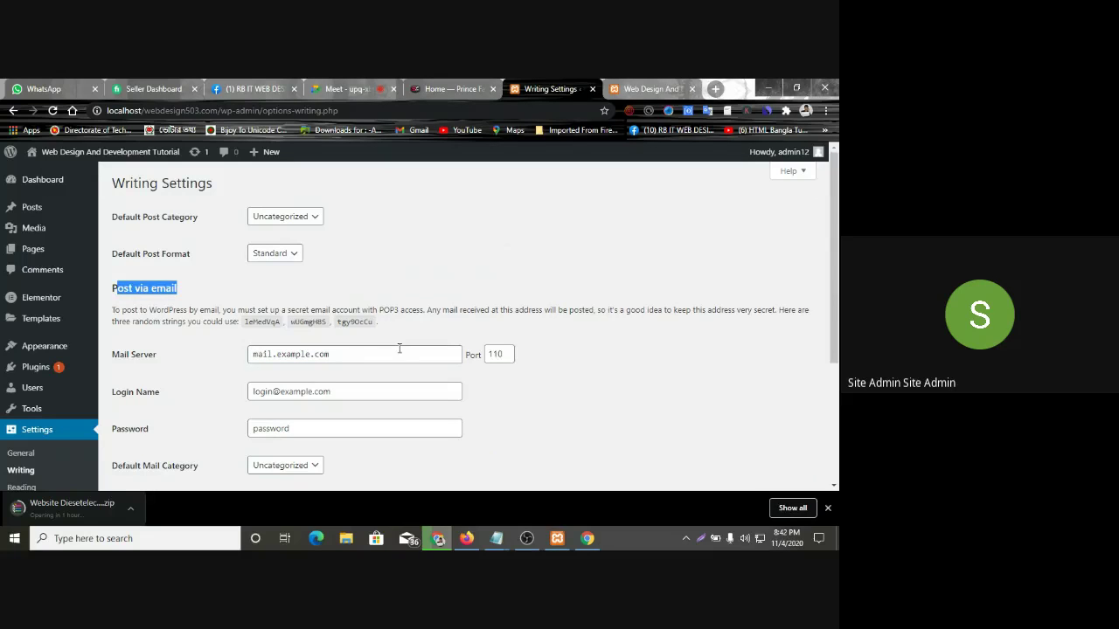
pyautogui.scroll(-3, 209, 374)
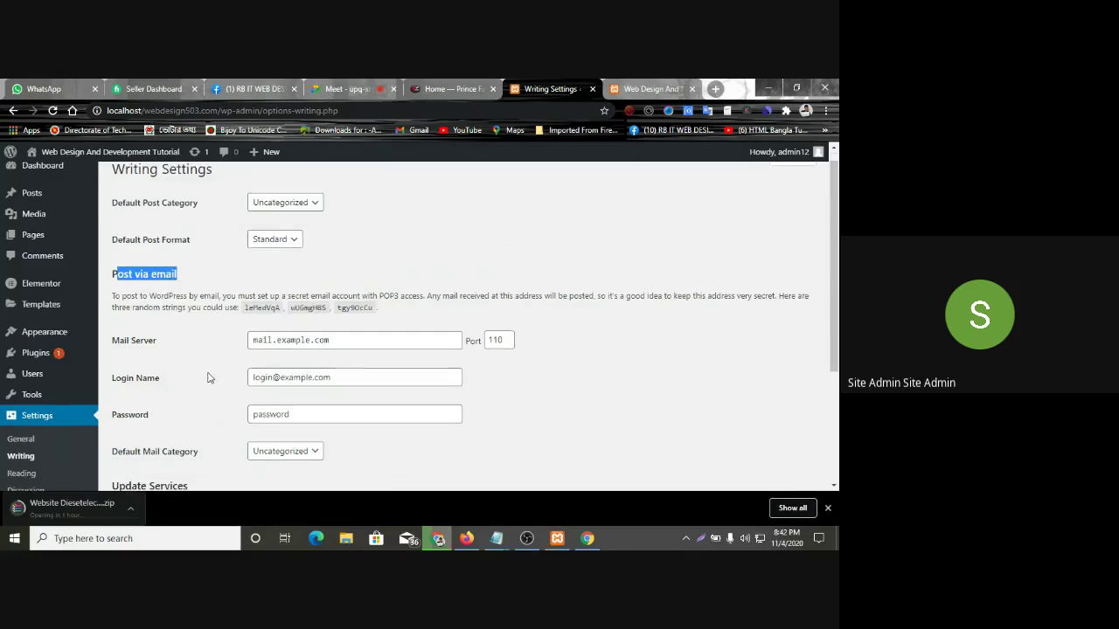
pyautogui.scroll(-2, 219, 323)
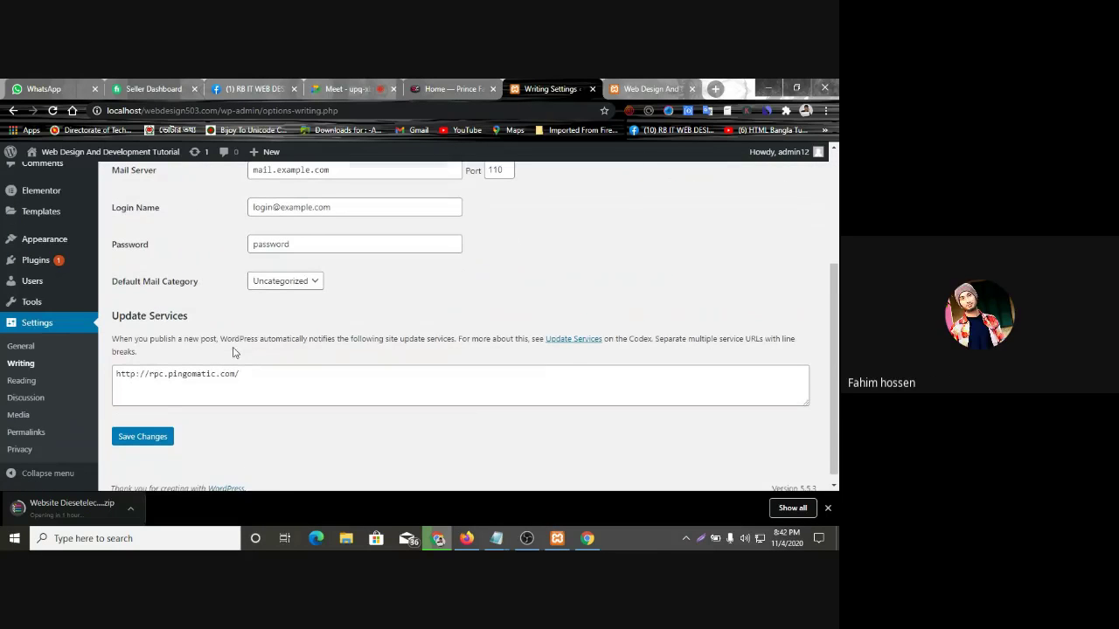
pyautogui.click(266, 383)
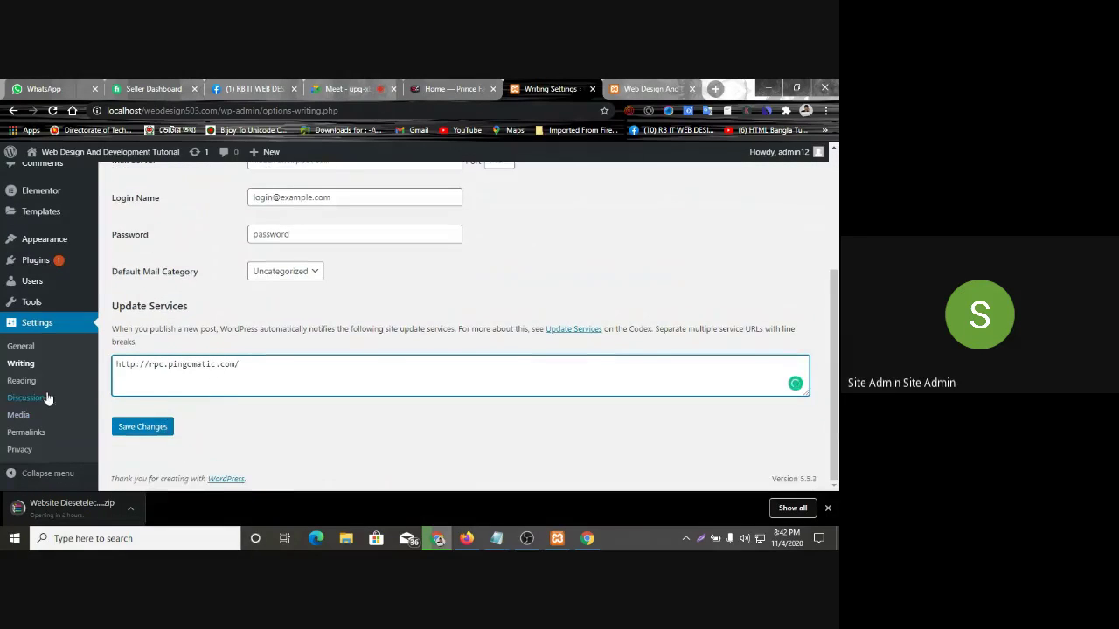
pyautogui.scroll(3, 185, 423)
pyautogui.scroll(-3, 201, 411)
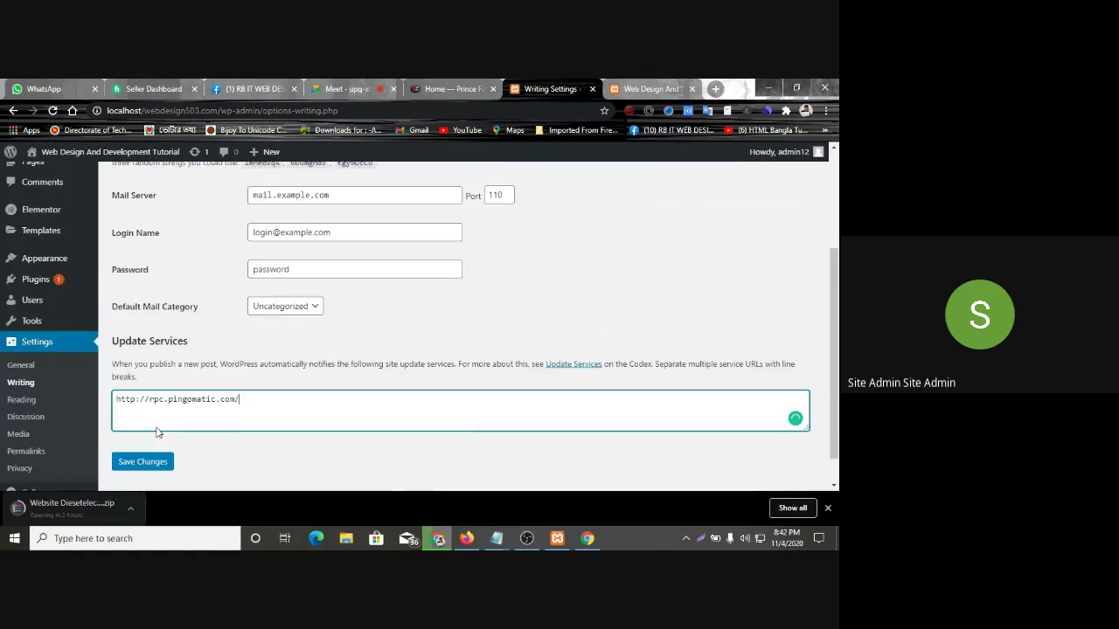
# Open the Reading Settings and examine the homepage display options
pyautogui.click(30, 388)
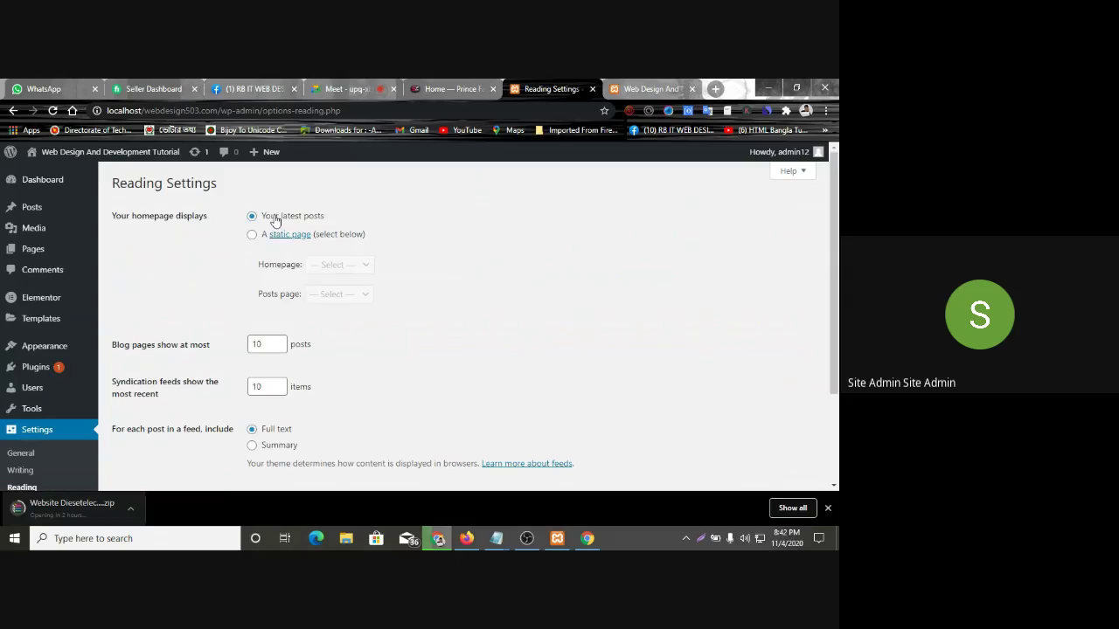
pyautogui.moveTo(221, 224); pyautogui.dragTo(107, 226)
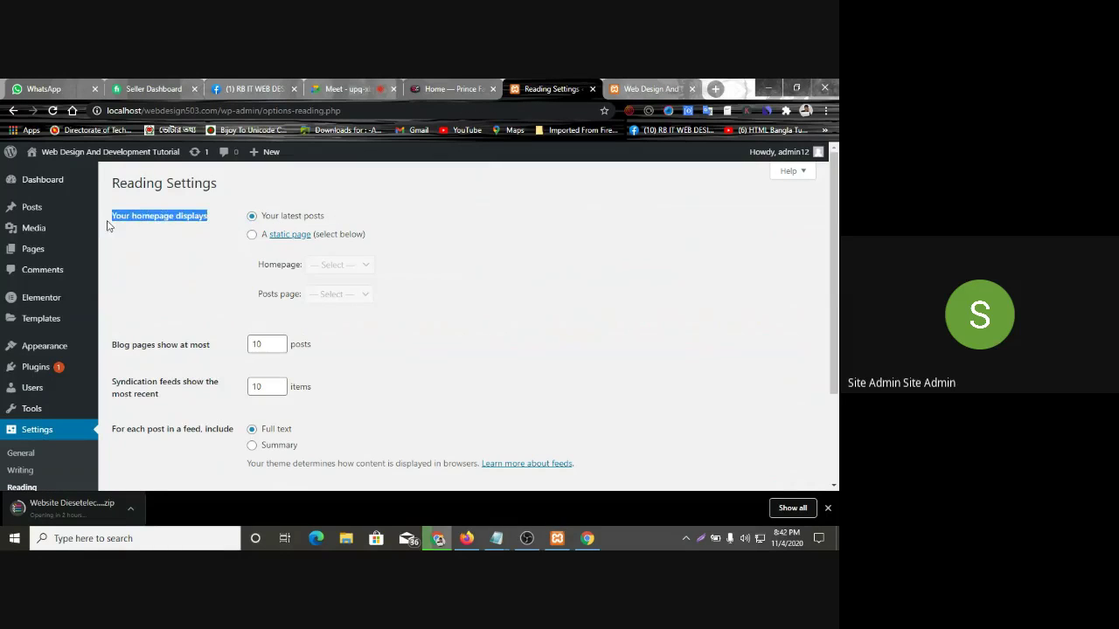
pyautogui.click(174, 254)
pyautogui.moveTo(339, 224); pyautogui.dragTo(267, 216)
pyautogui.click(339, 218)
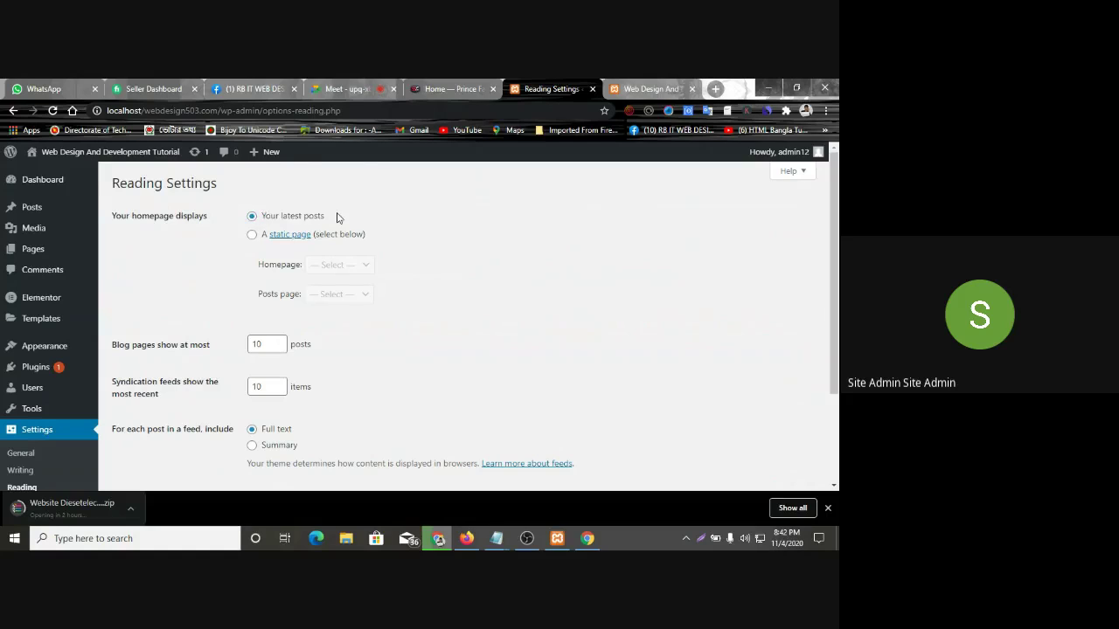
# Make the homepage display a static page and choose Sample Page as the homepage
pyautogui.click(253, 235)
pyautogui.moveTo(260, 266); pyautogui.dragTo(302, 273)
pyautogui.click(453, 295)
pyautogui.click(366, 266)
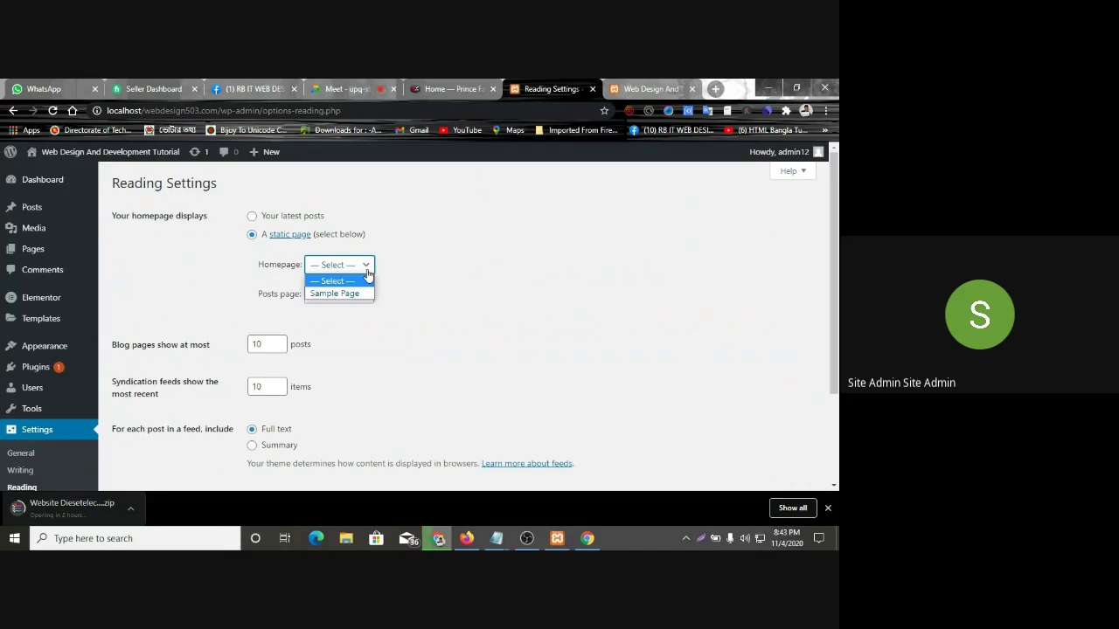
pyautogui.click(344, 294)
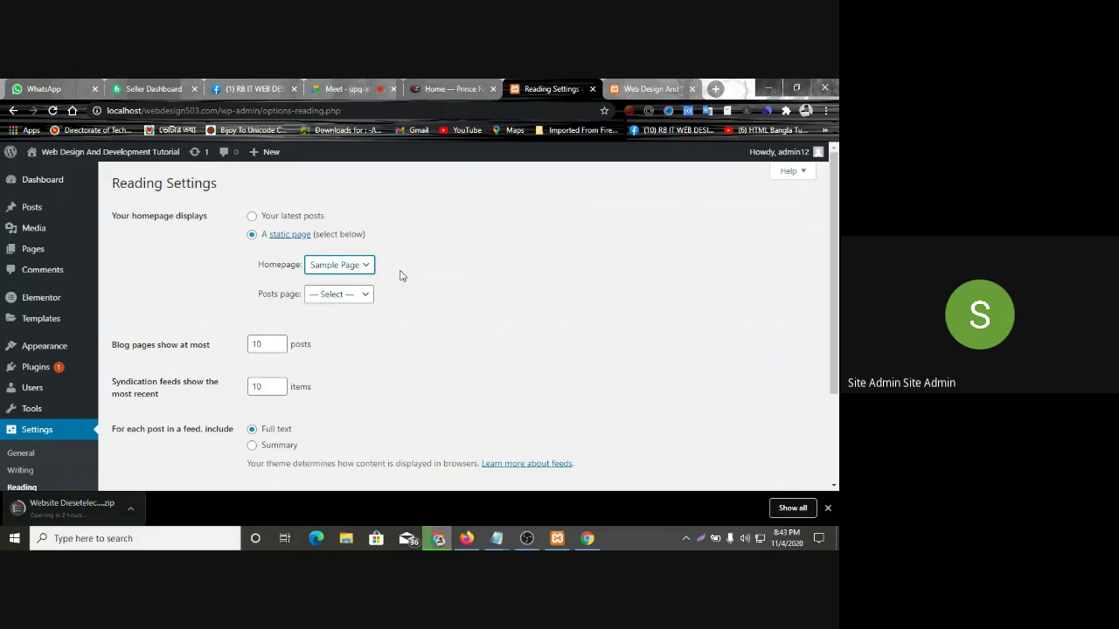
# Examine the page choices available for the Homepage and the Posts page in the Reading Settings
pyautogui.click(350, 265)
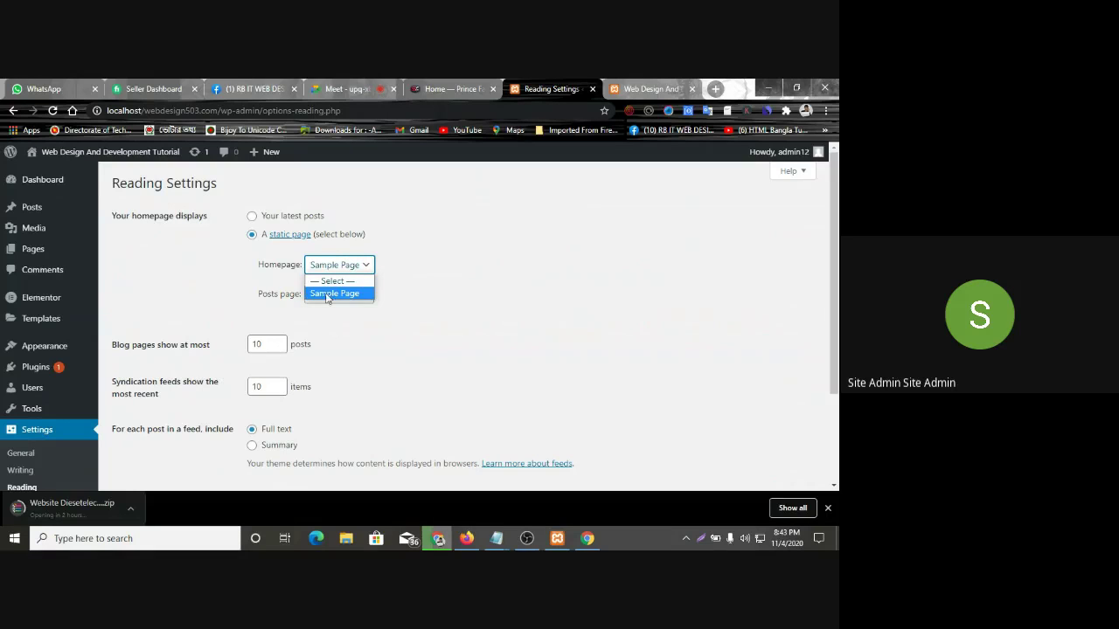
pyautogui.click(487, 307)
pyautogui.click(365, 294)
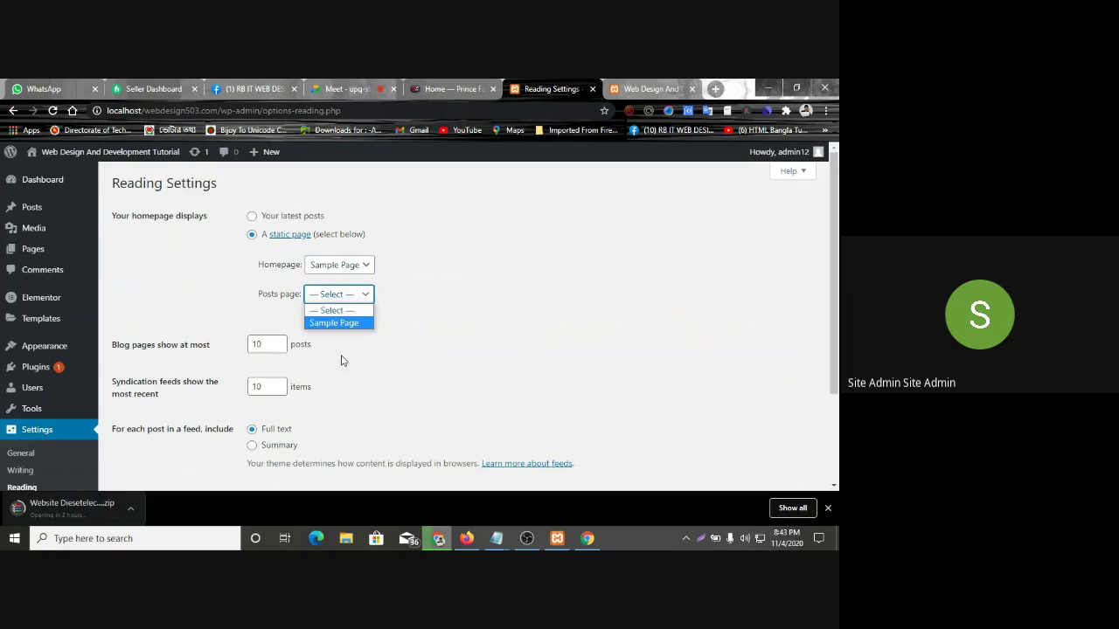
pyautogui.click(423, 353)
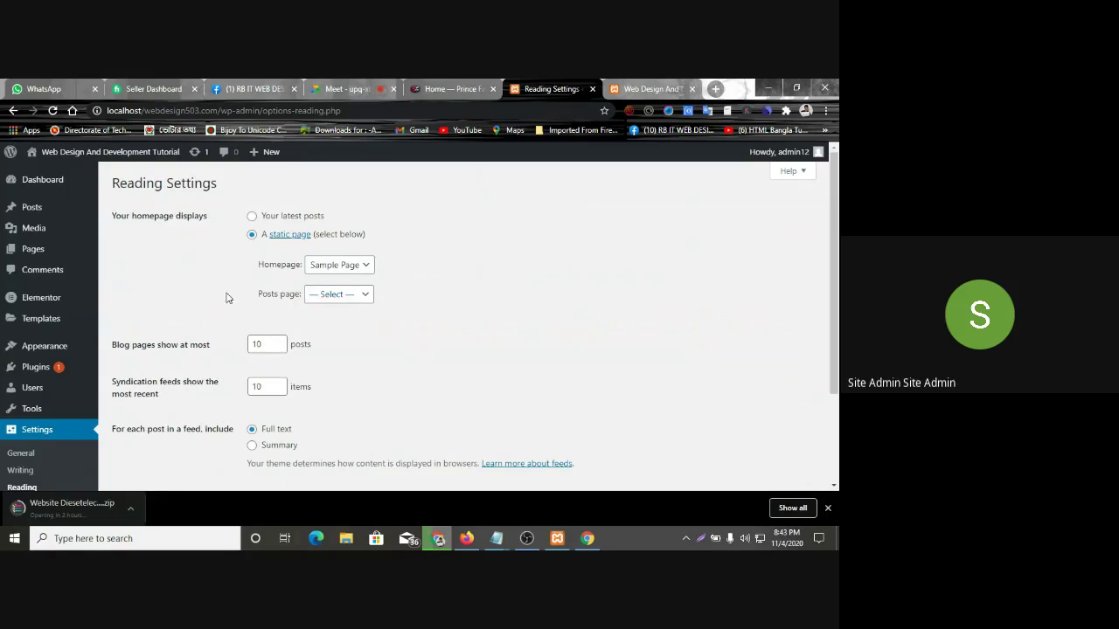
pyautogui.moveTo(226, 295); pyautogui.dragTo(271, 300)
pyautogui.click(273, 268)
# Switch to the live portfolio website and look through its homepage as an example of a static front page
pyautogui.click(441, 87)
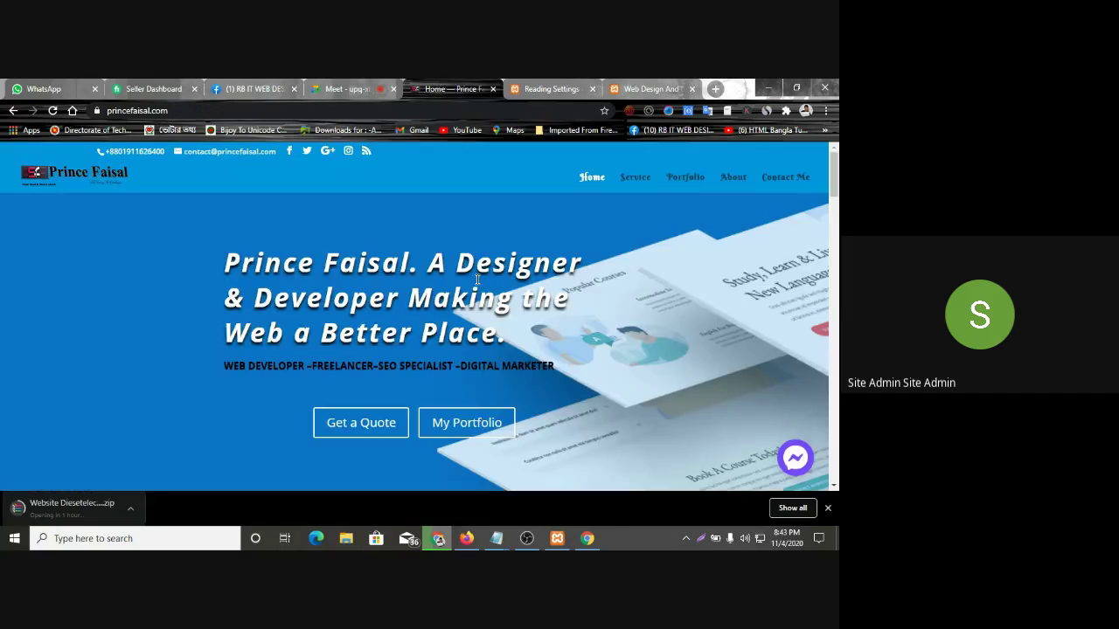
pyautogui.scroll(-15, 323, 385)
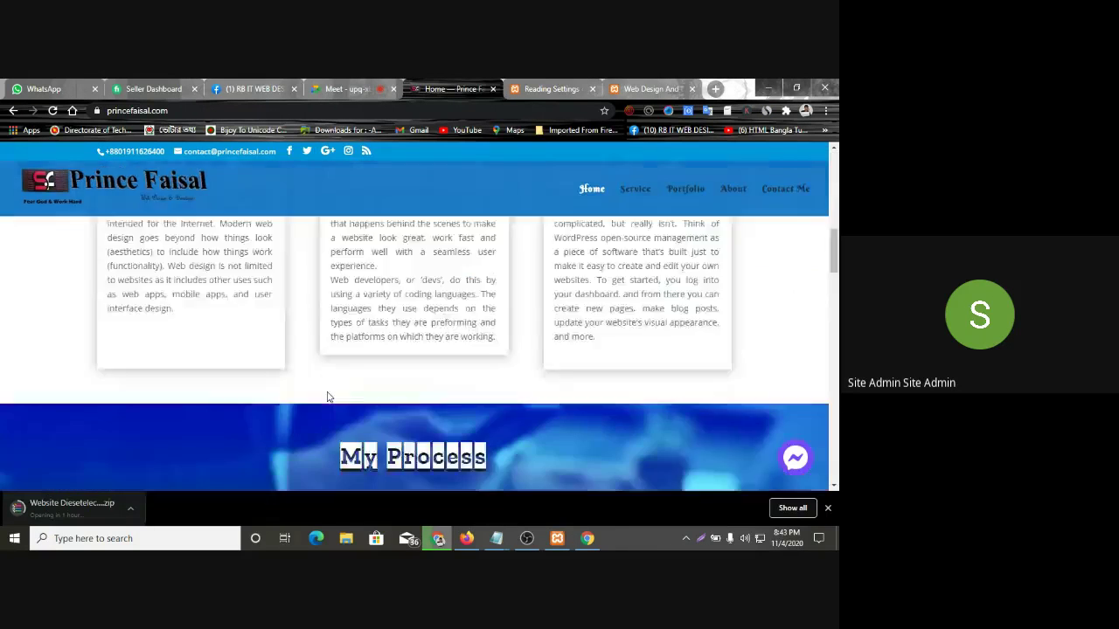
pyautogui.scroll(-10, 274, 424)
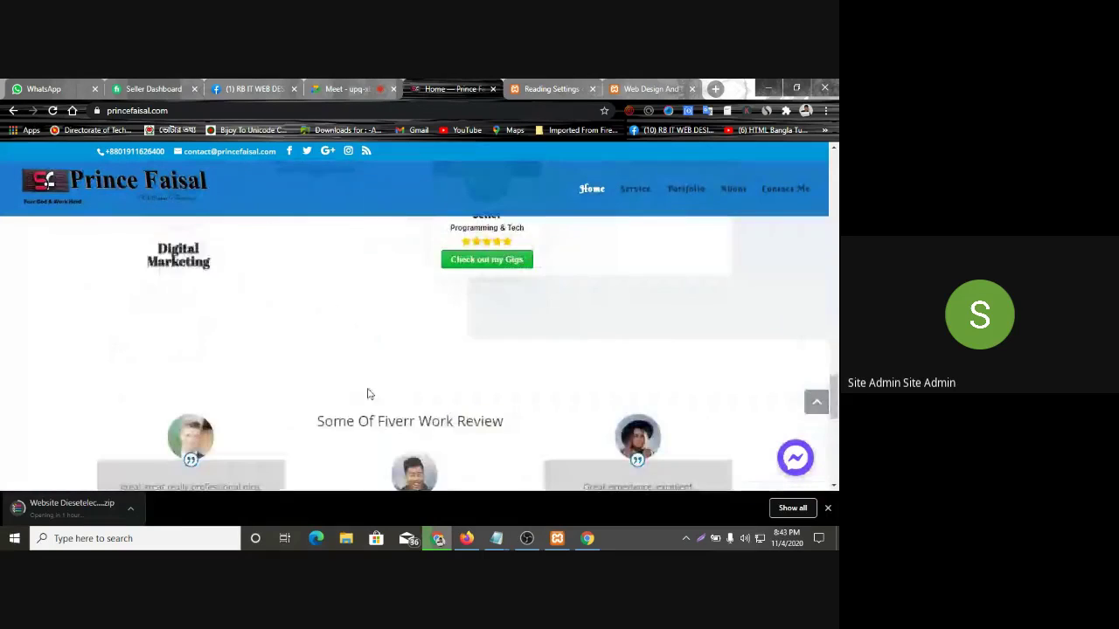
pyautogui.scroll(15, 334, 446)
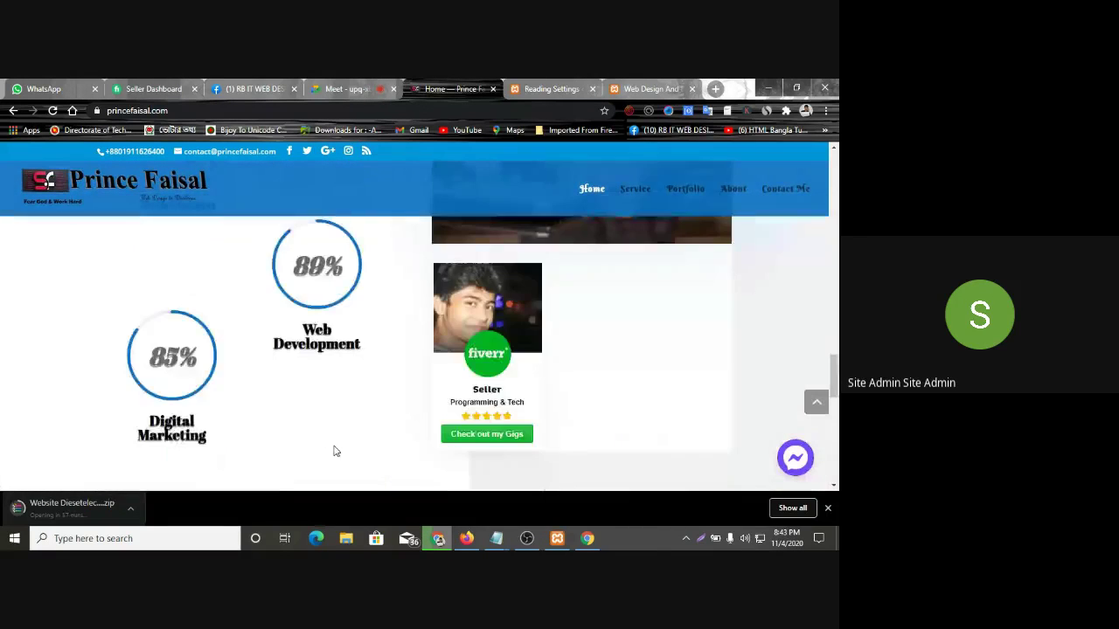
pyautogui.scroll(5, 292, 400)
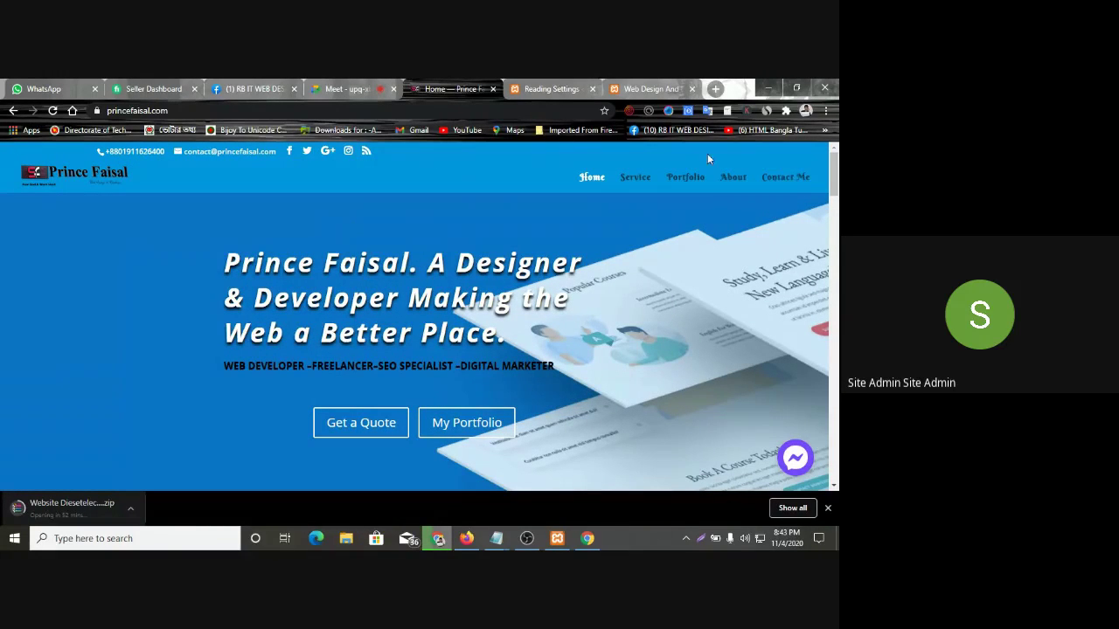
# Return to the Reading Settings and review the Homepage and Posts page choices along with the feed and search engine options
pyautogui.click(550, 87)
pyautogui.click(335, 263)
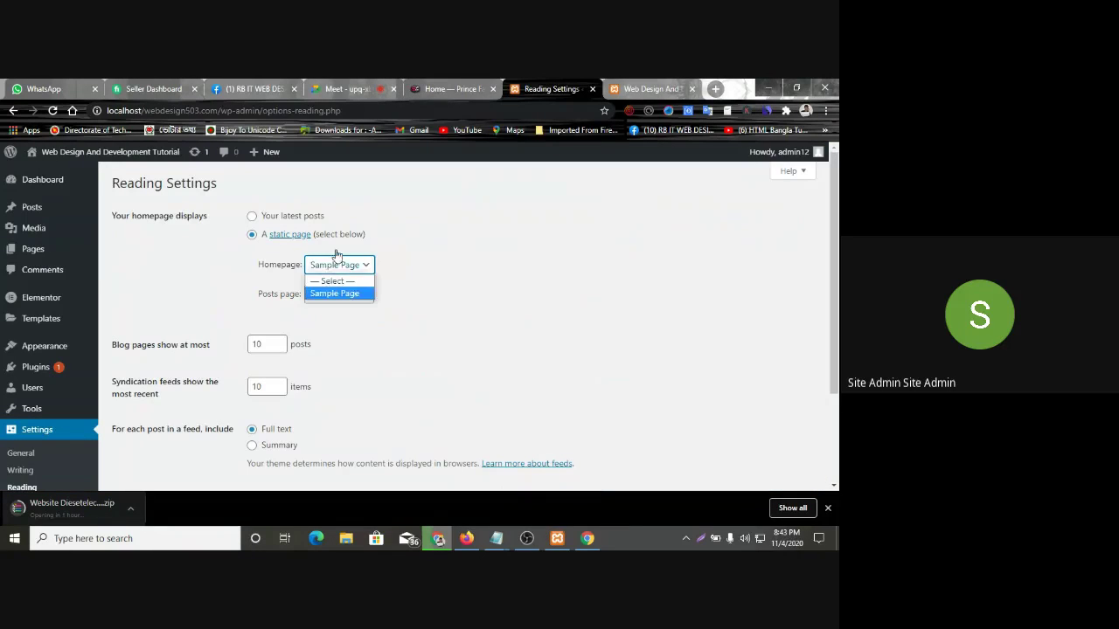
pyautogui.click(462, 281)
pyautogui.click(363, 297)
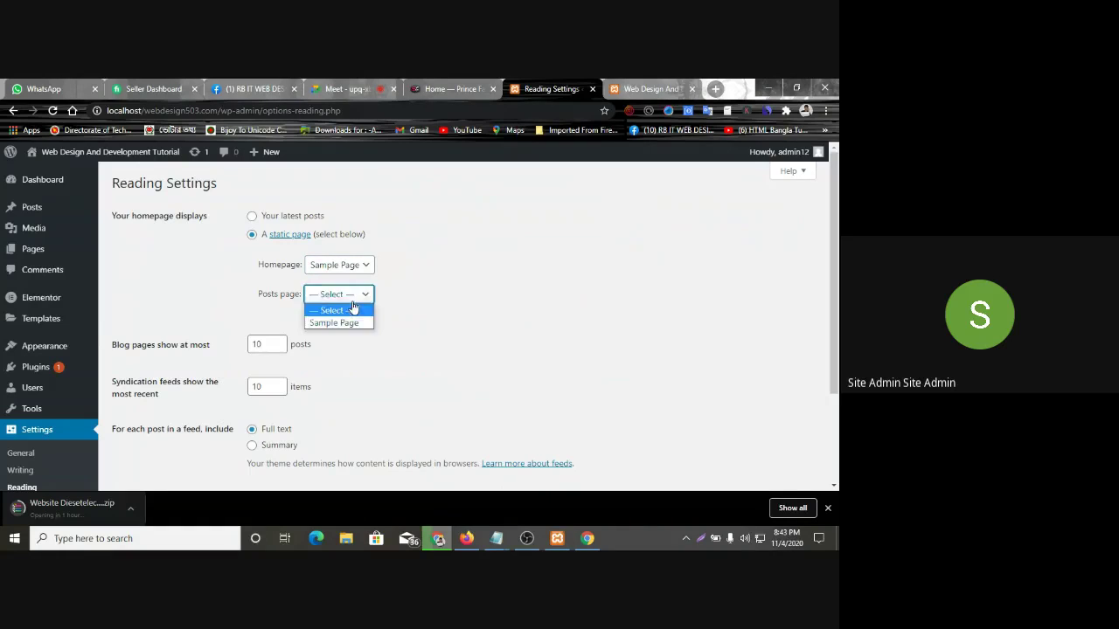
pyautogui.click(471, 301)
pyautogui.scroll(-2, 275, 414)
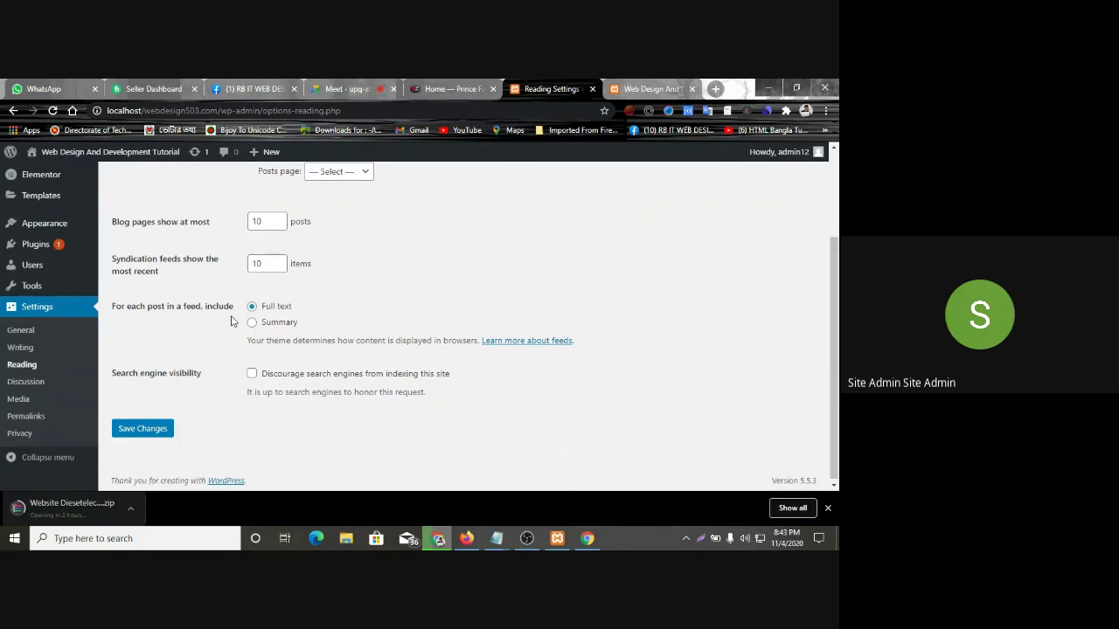
pyautogui.scroll(2, 265, 315)
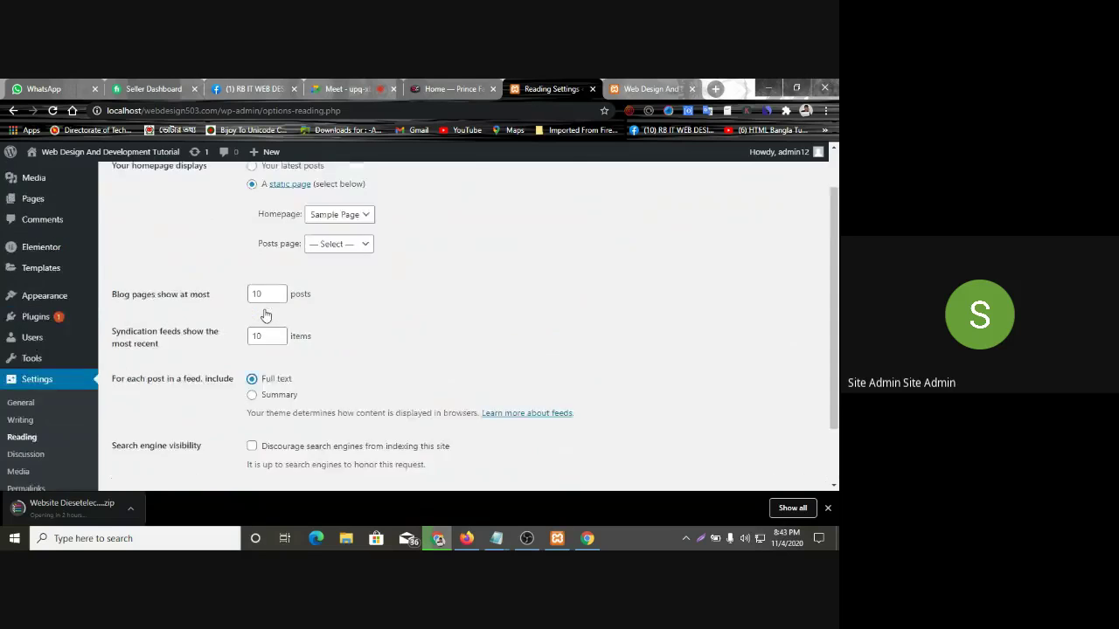
# Set the maximum number of posts shown on blog pages to 7 in the Reading Settings
pyautogui.doubleClick(262, 345)
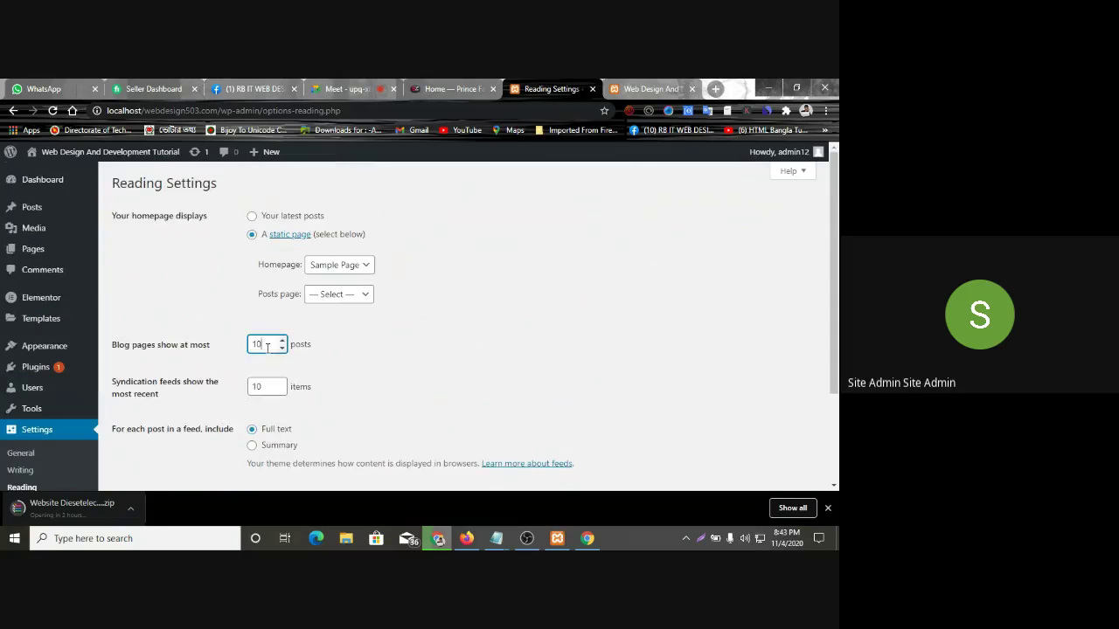
pyautogui.click(411, 381)
pyautogui.moveTo(211, 346); pyautogui.dragTo(118, 360)
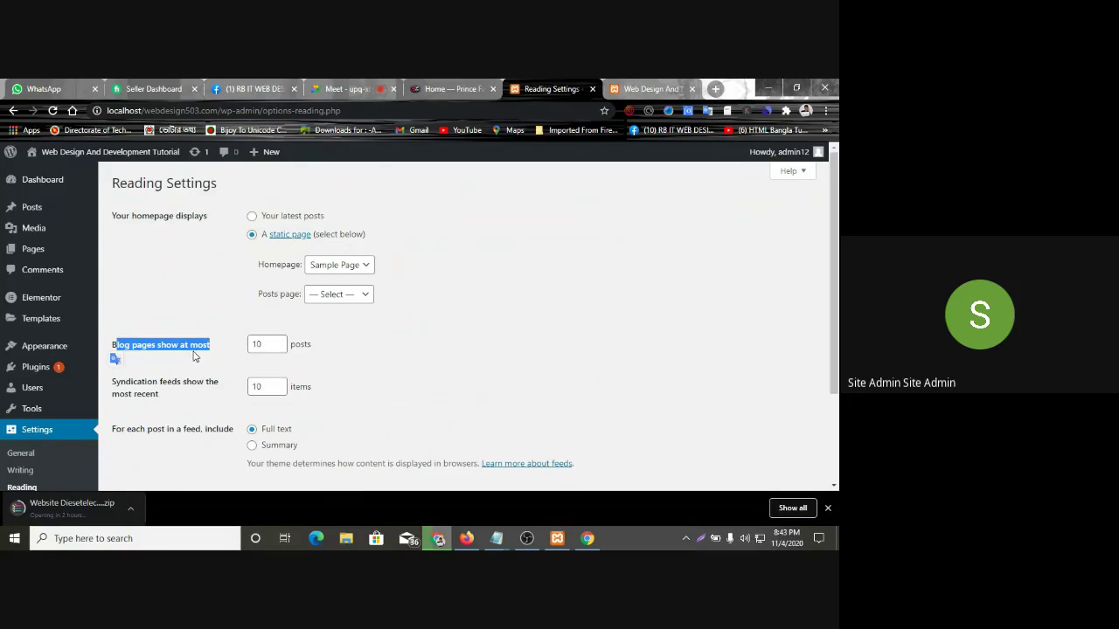
pyautogui.click(272, 344)
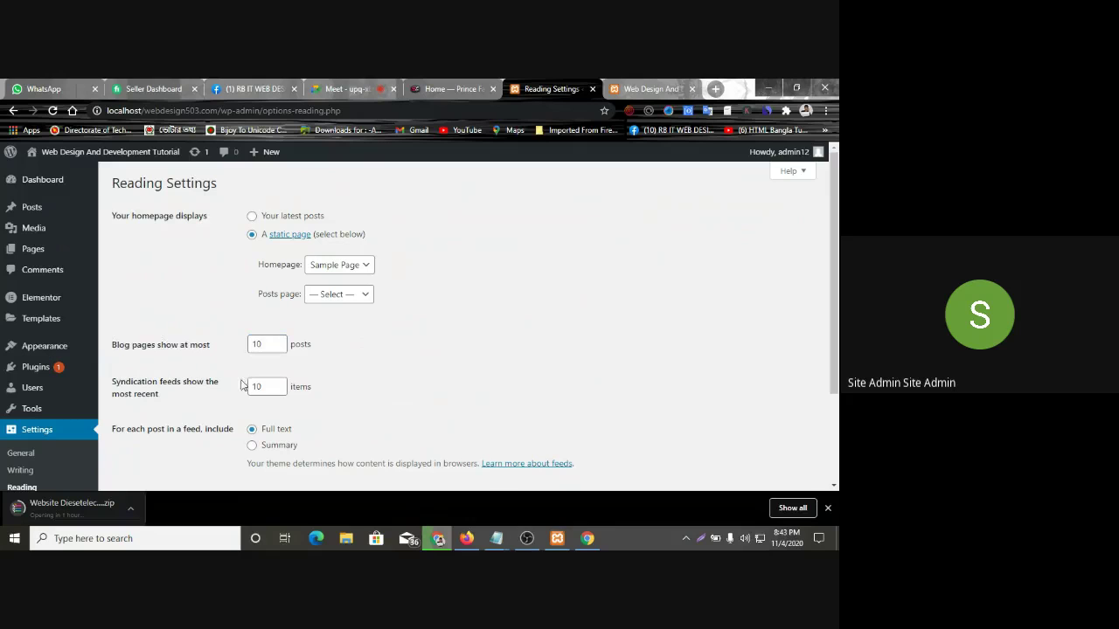
pyautogui.scroll(-1, 245, 328)
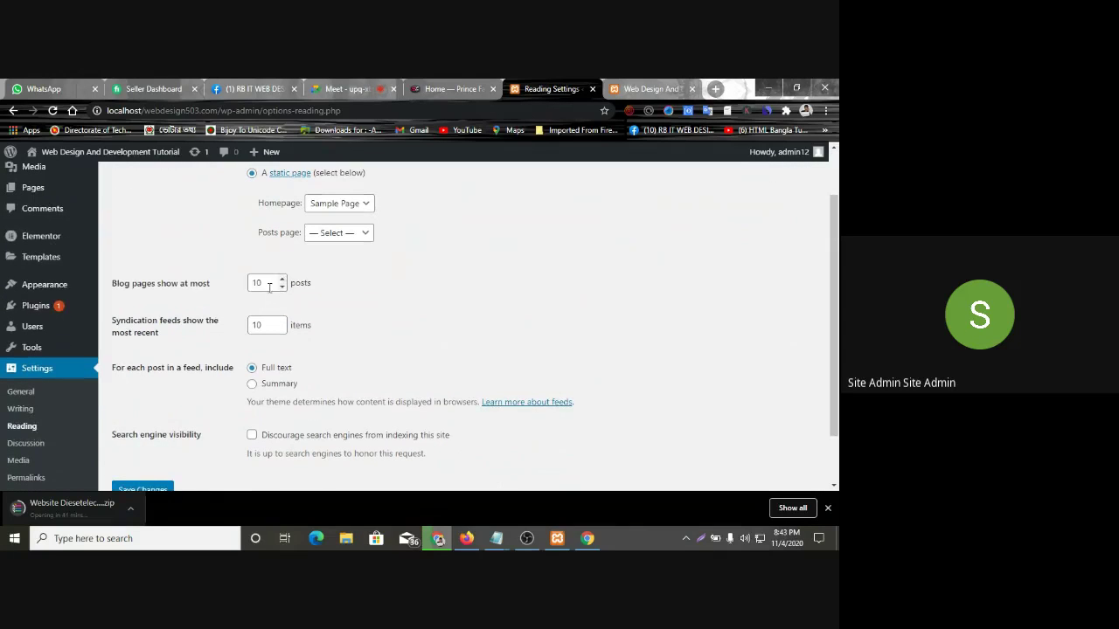
pyautogui.click(283, 288)
pyautogui.click(178, 340)
pyautogui.scroll(-1, 197, 408)
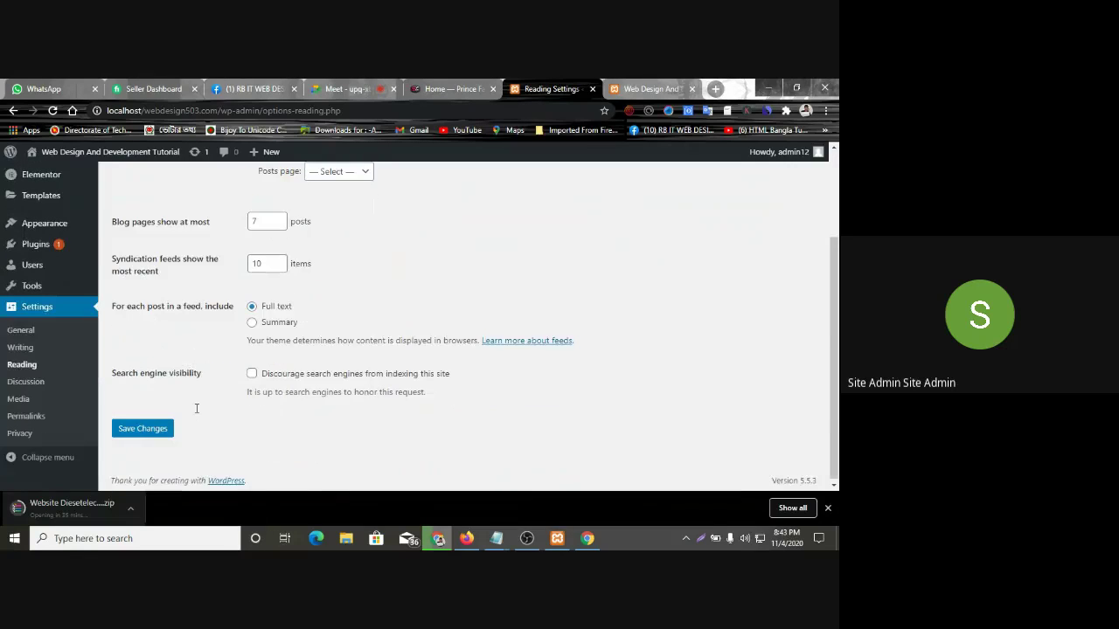
# Look through the Discussion Settings and review the image sizes and upload organization option in the Media Settings
pyautogui.click(38, 391)
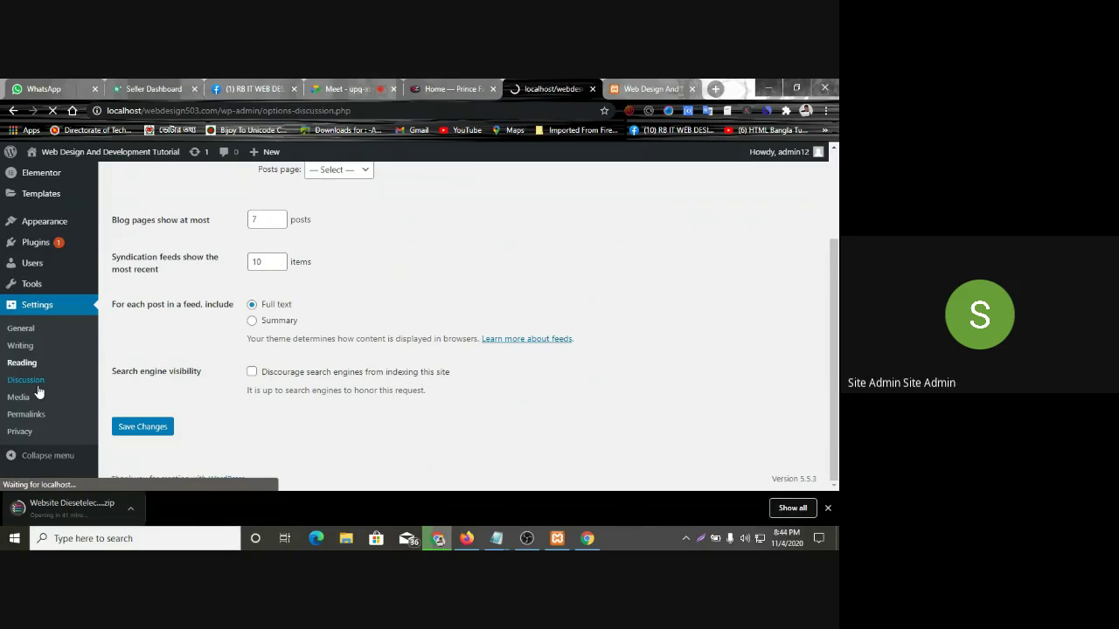
pyautogui.scroll(-10, 437, 389)
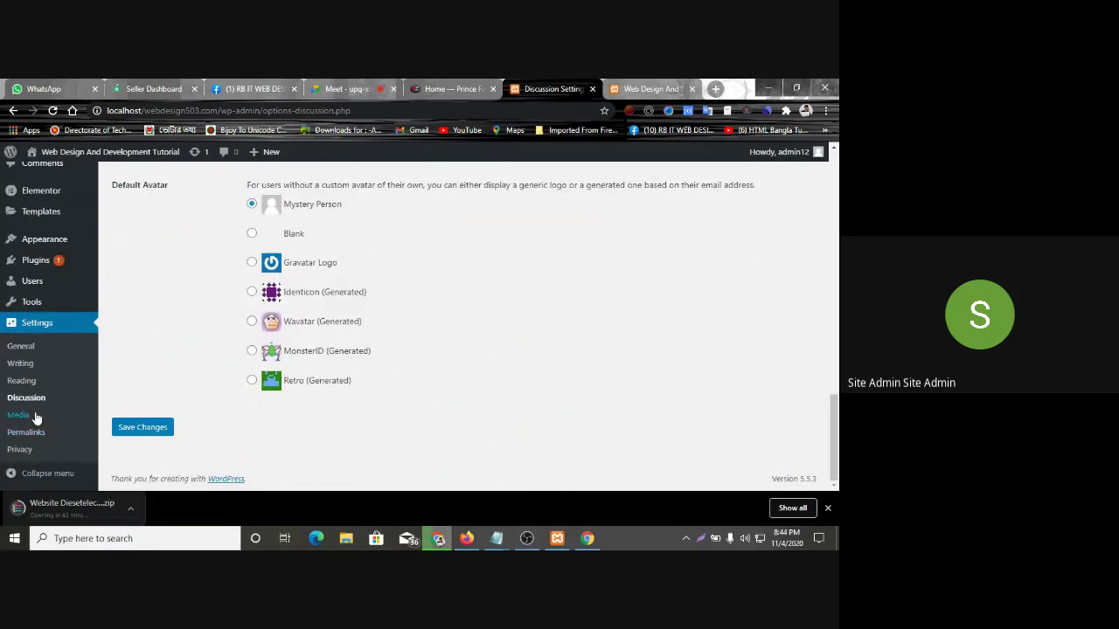
pyautogui.click(33, 416)
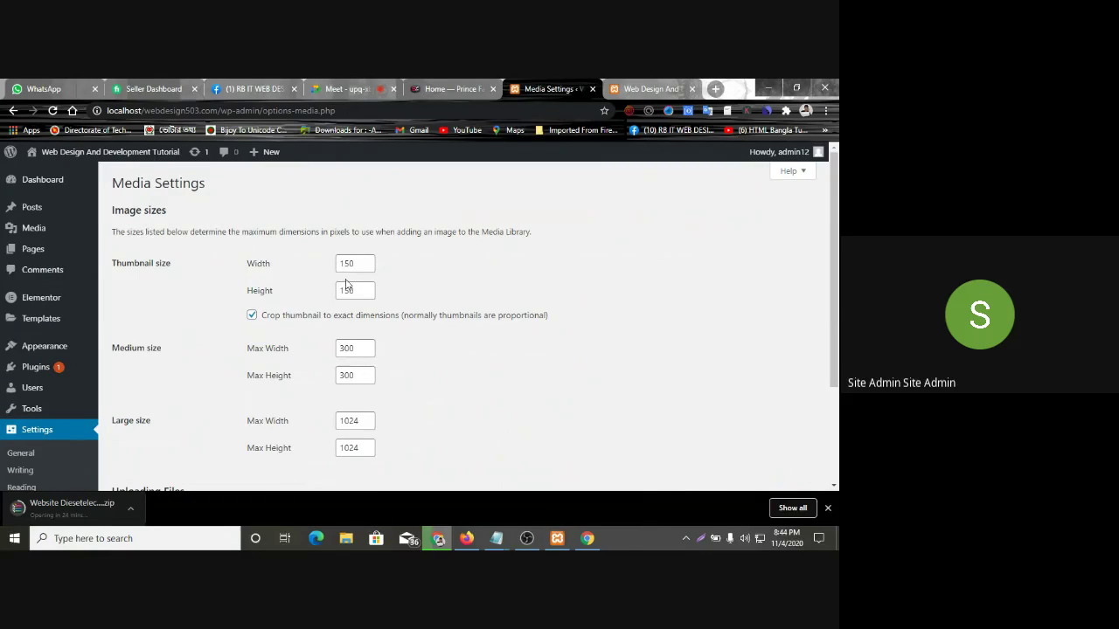
pyautogui.scroll(-1, 285, 333)
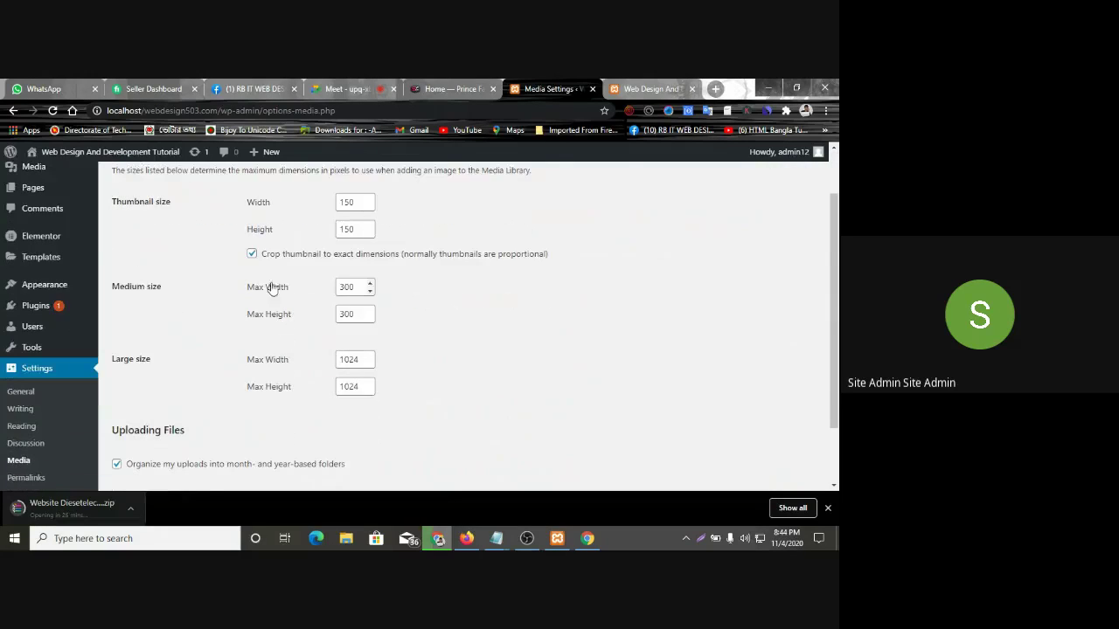
pyautogui.scroll(-1, 289, 384)
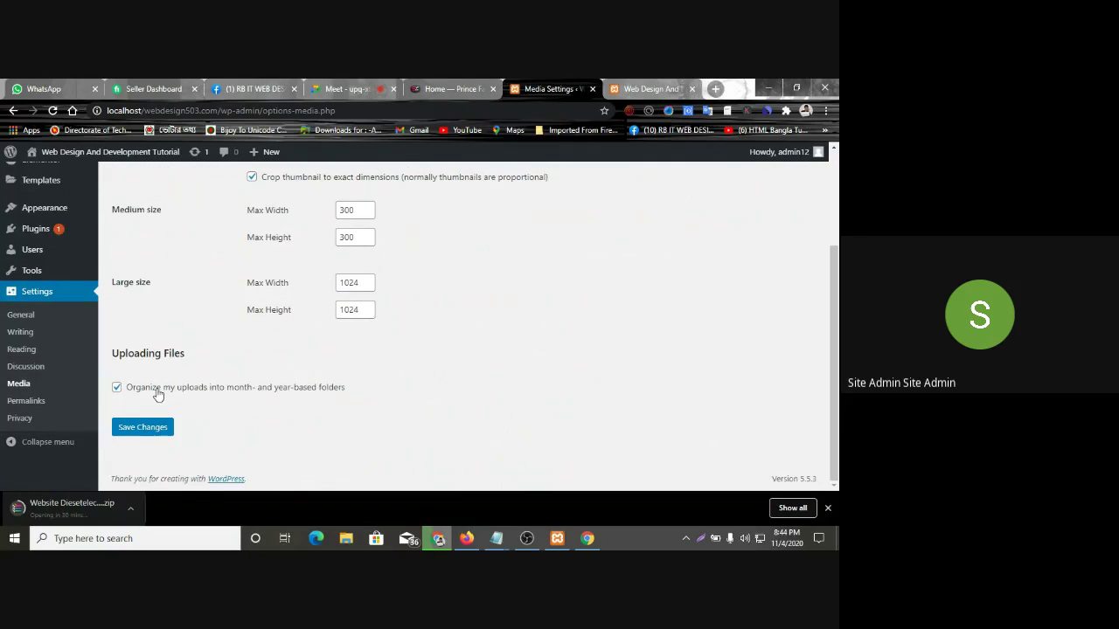
# Open the Permalink Settings and compare the example URLs of the Plain and Day and name structures
pyautogui.click(38, 402)
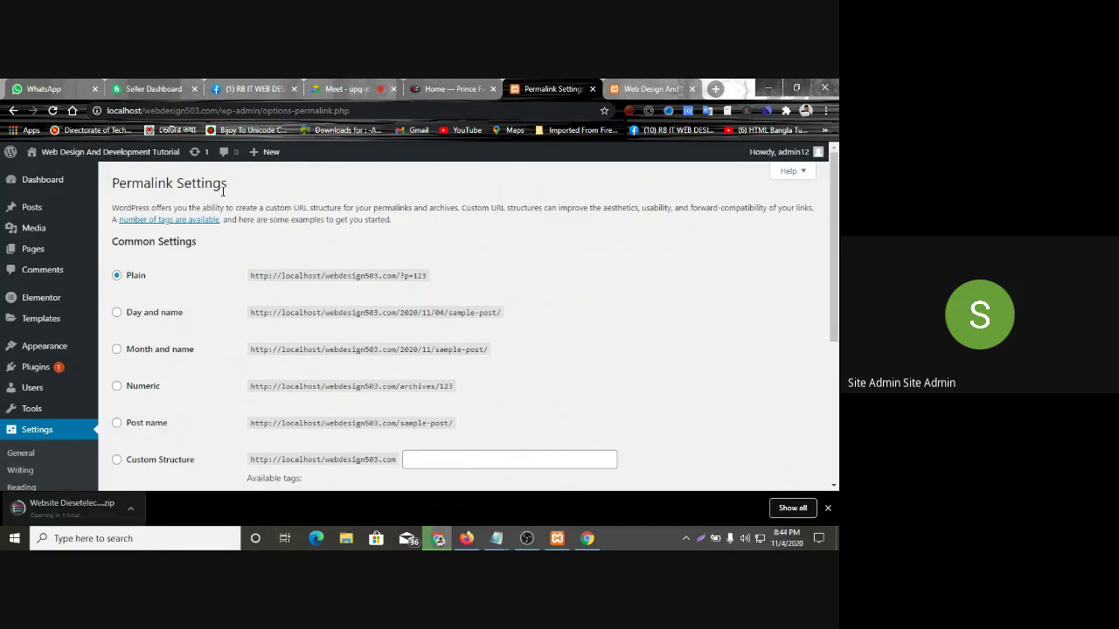
pyautogui.moveTo(229, 189); pyautogui.dragTo(104, 197)
pyautogui.click(242, 233)
pyautogui.moveTo(434, 280); pyautogui.dragTo(172, 291)
pyautogui.moveTo(521, 314); pyautogui.dragTo(419, 316)
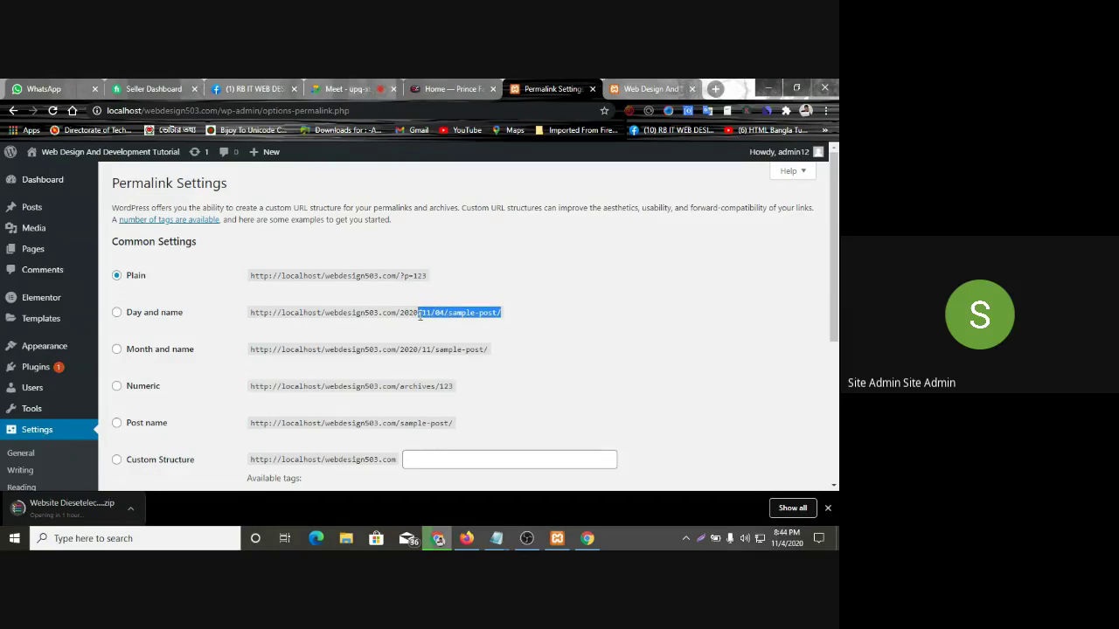
pyautogui.click(602, 314)
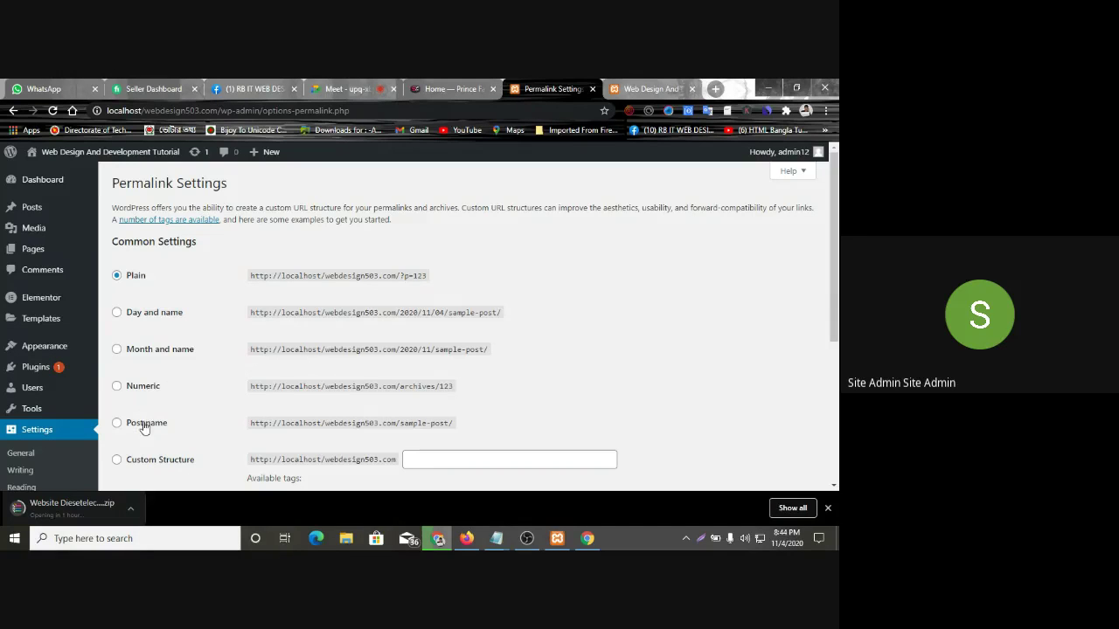
# Set the permalink structure to Post name and save the changes
pyautogui.scroll(-1, 166, 428)
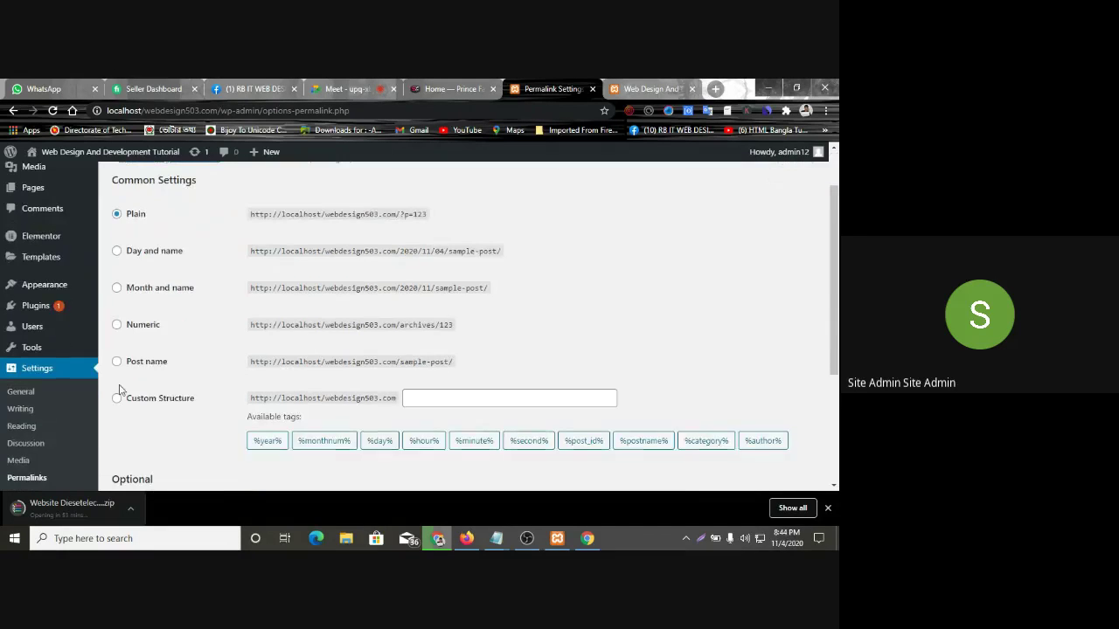
pyautogui.click(134, 365)
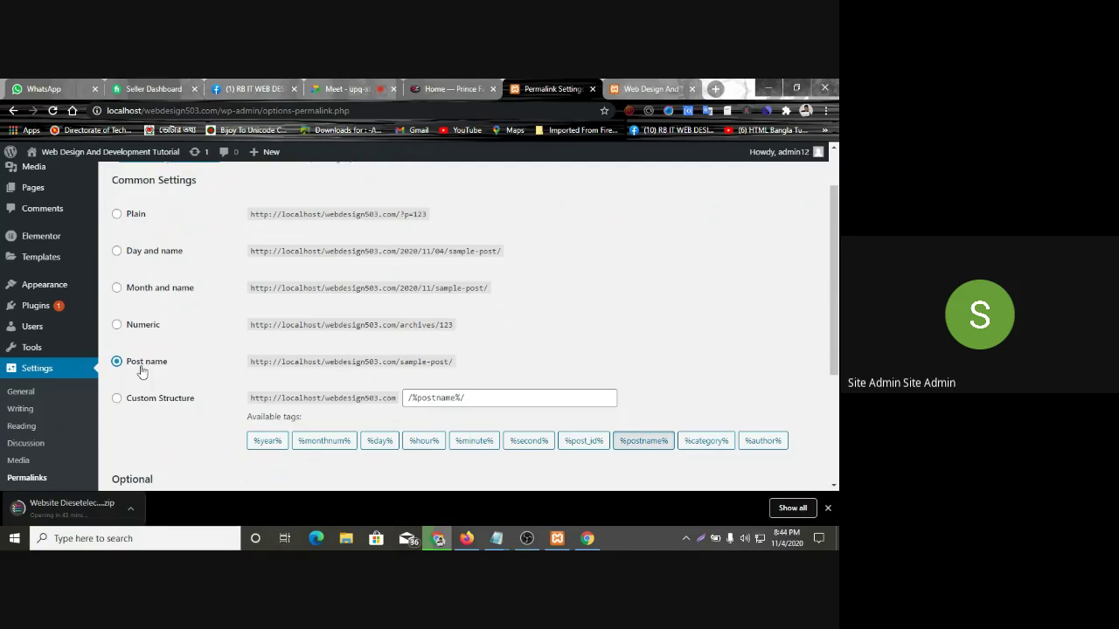
pyautogui.scroll(1, 199, 373)
pyautogui.scroll(1, 199, 374)
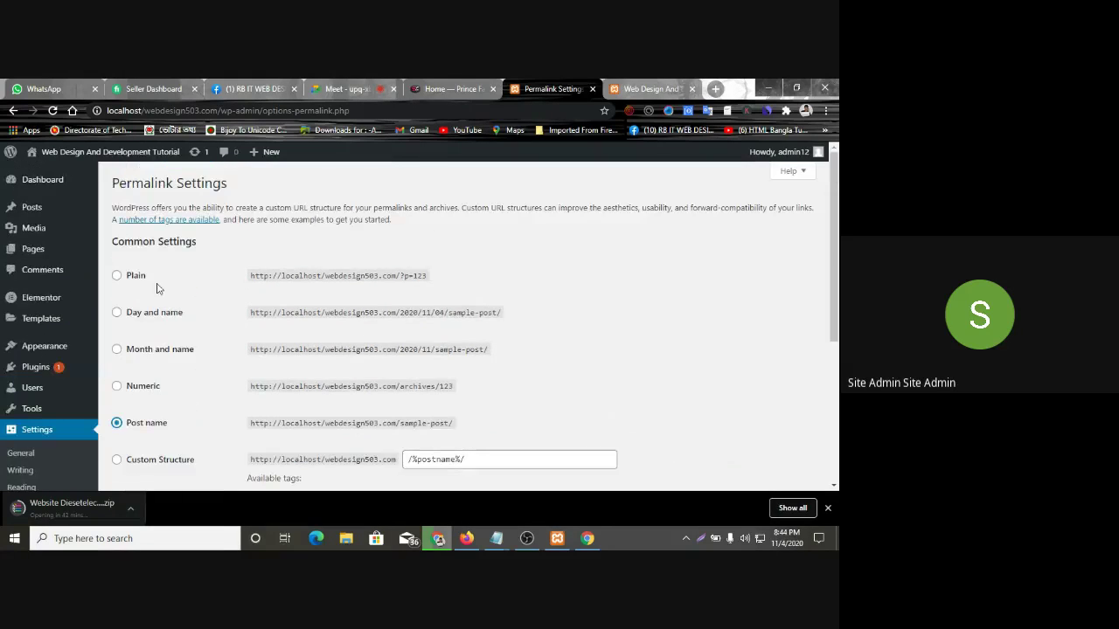
pyautogui.scroll(-3, 200, 388)
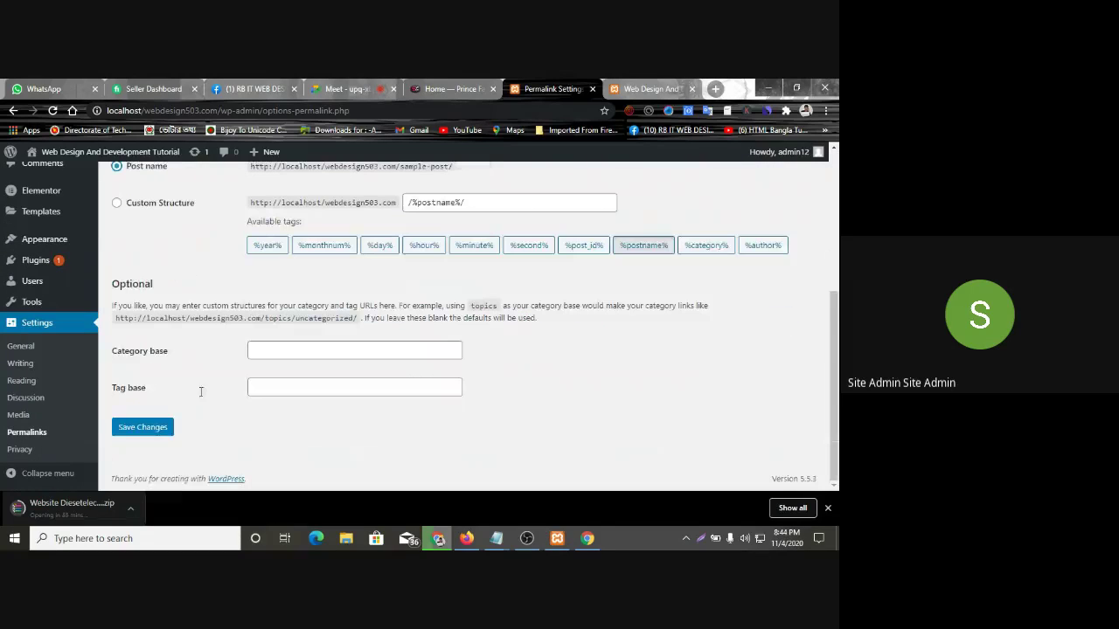
pyautogui.click(156, 431)
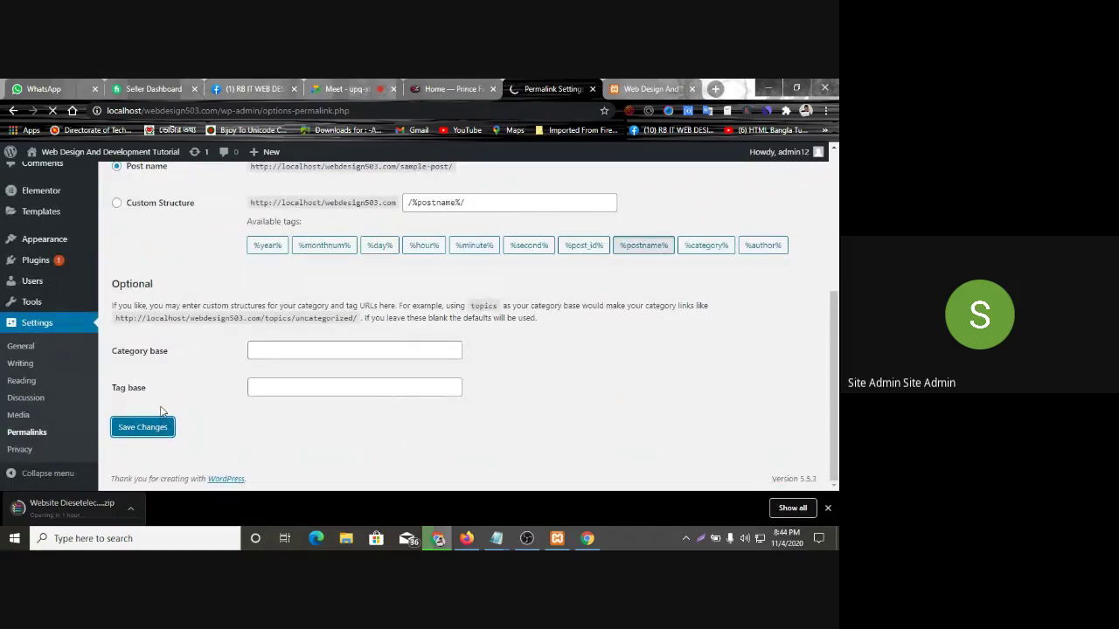
# Open the Privacy Settings and assign the Privacy Policy page as the site's privacy policy page
pyautogui.click(30, 456)
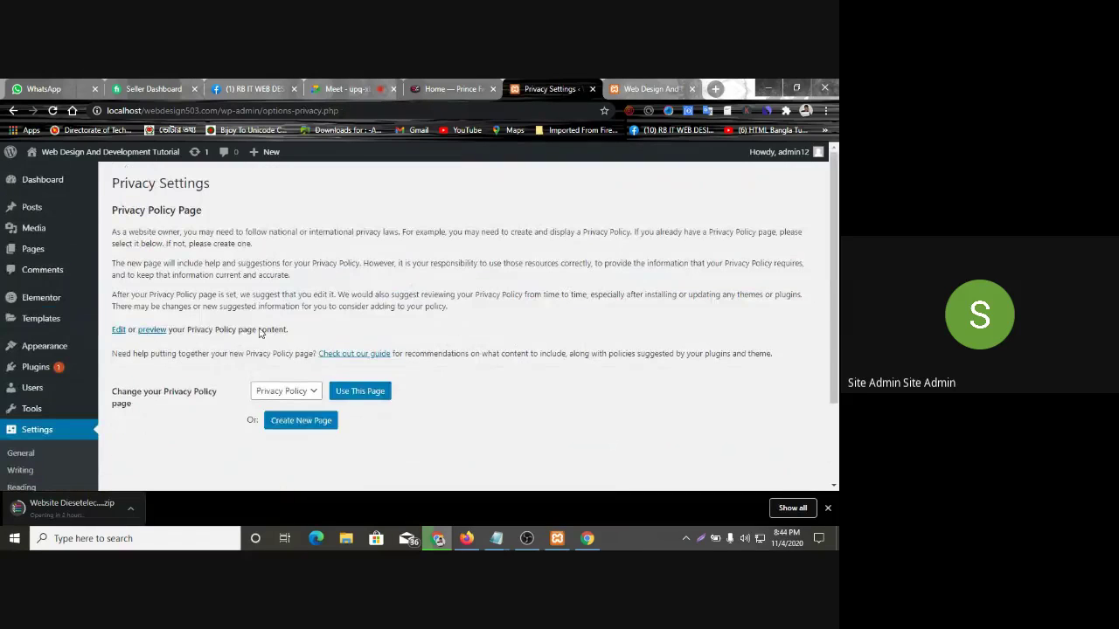
pyautogui.click(287, 391)
pyautogui.click(278, 410)
pyautogui.click(378, 392)
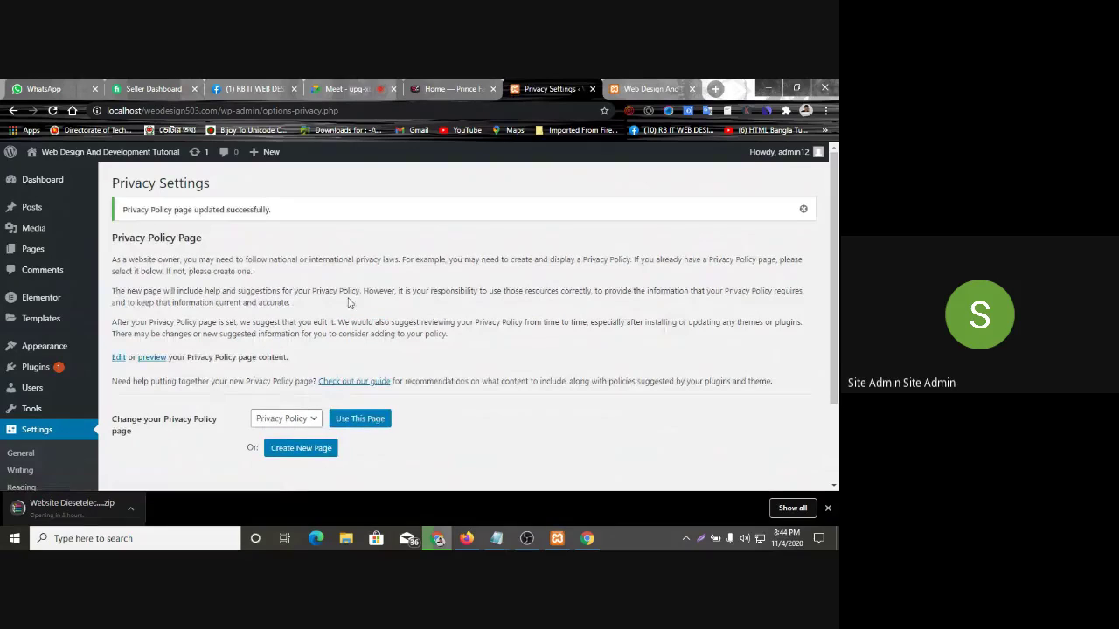
# Return to the WordPress dashboard and switch to the Google Meet call
pyautogui.click(44, 180)
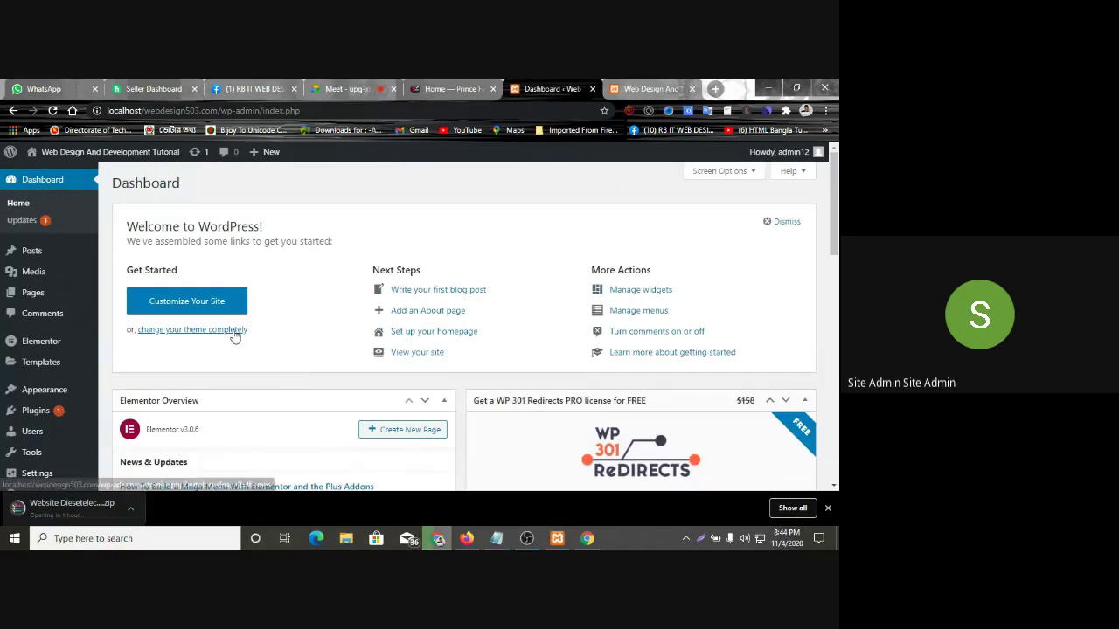
pyautogui.click(652, 88)
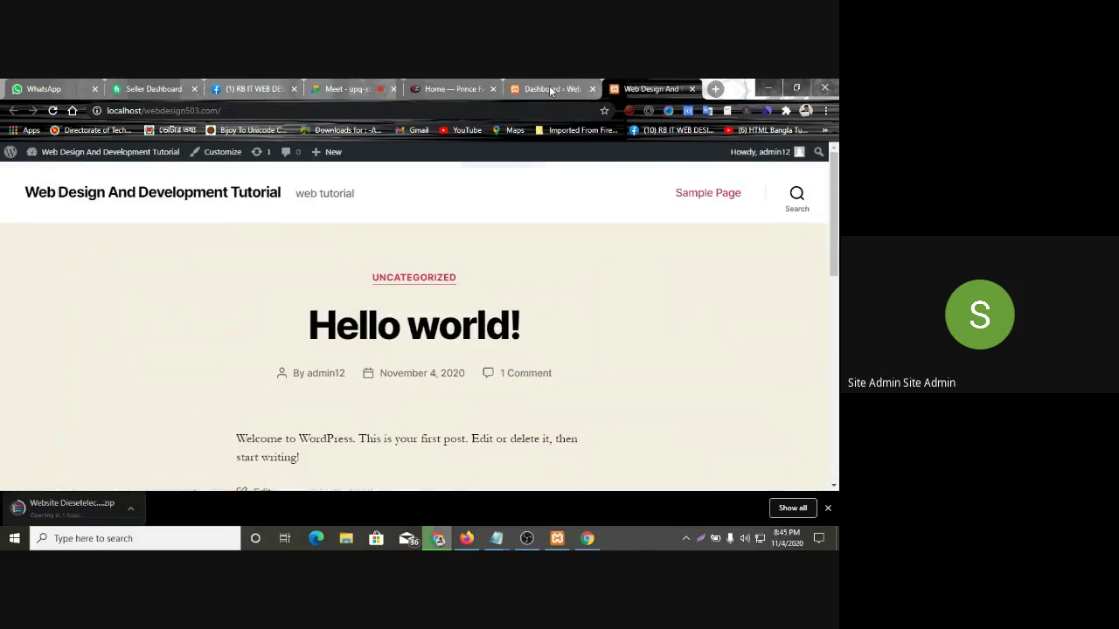
pyautogui.click(449, 88)
pyautogui.click(345, 88)
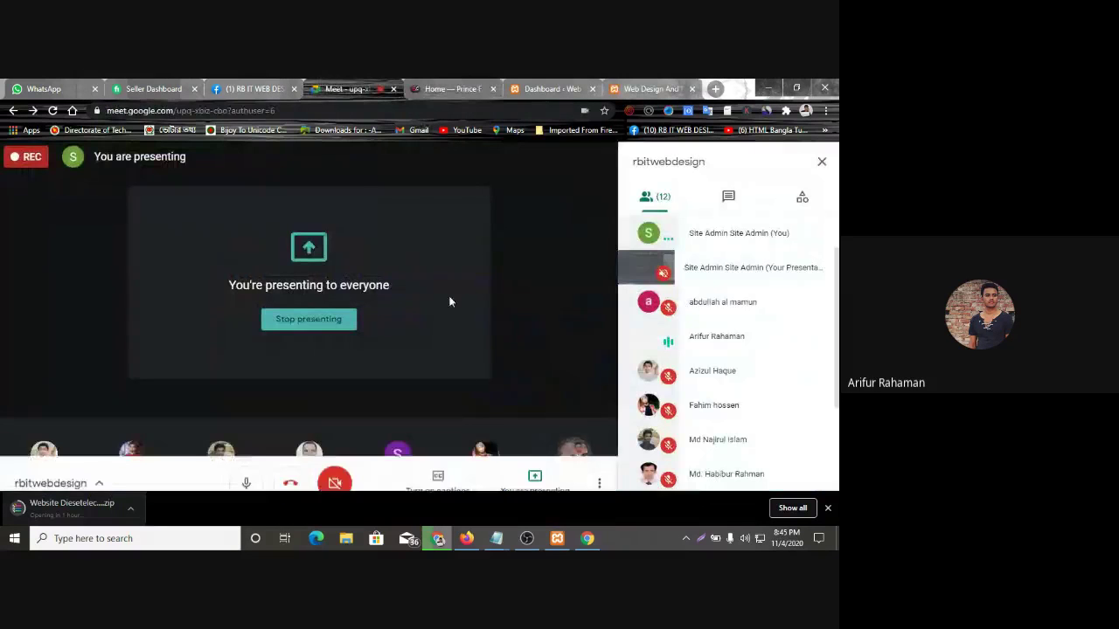
# Switch from the Google Meet call back to the WordPress dashboard and open the list of all pages
pyautogui.click(545, 88)
pyautogui.moveTo(299, 111); pyautogui.dragTo(98, 125)
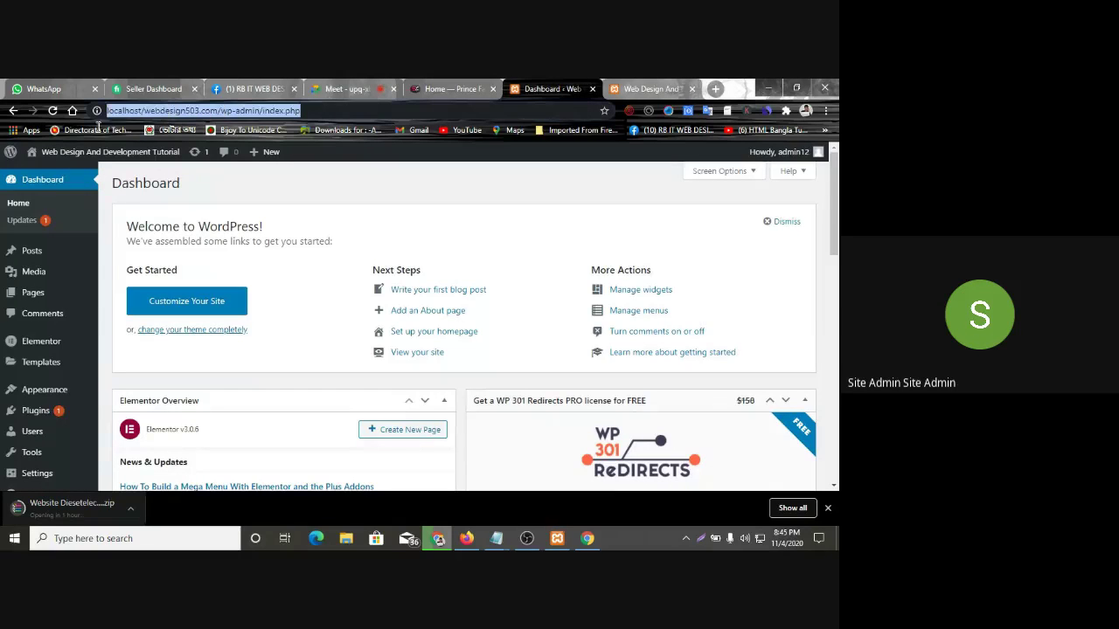
pyautogui.click(130, 113)
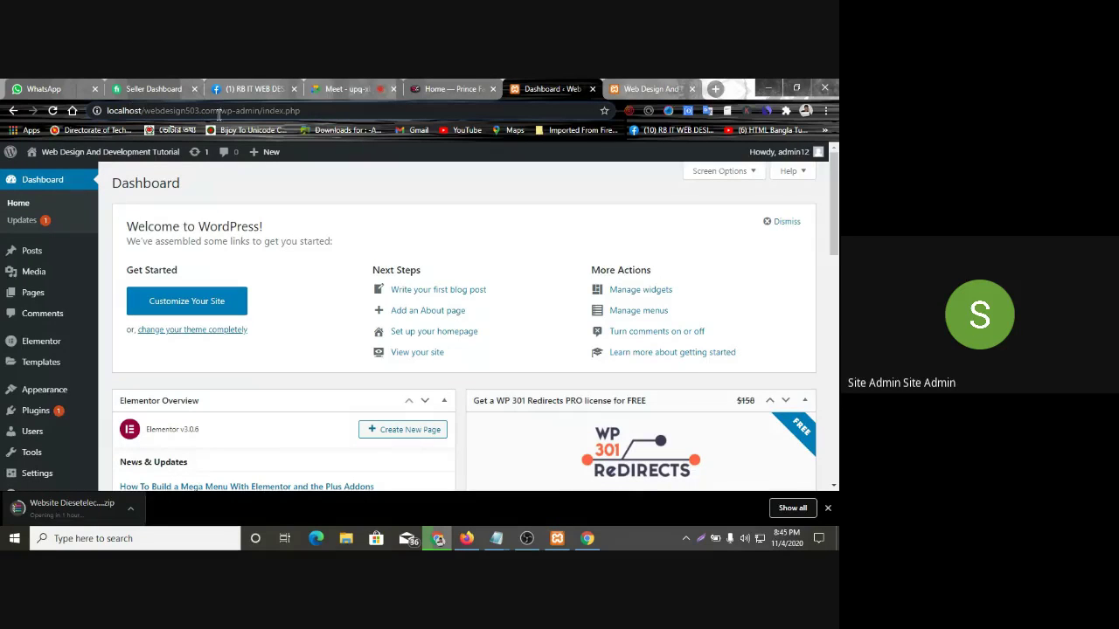
pyautogui.moveTo(35, 297)
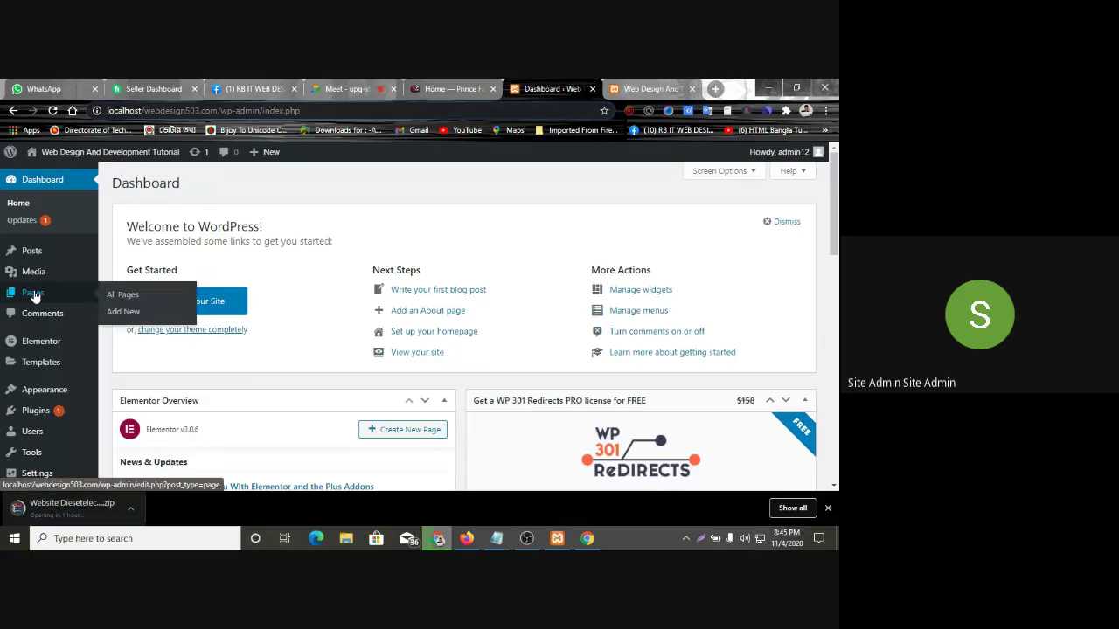
pyautogui.moveTo(51, 150)
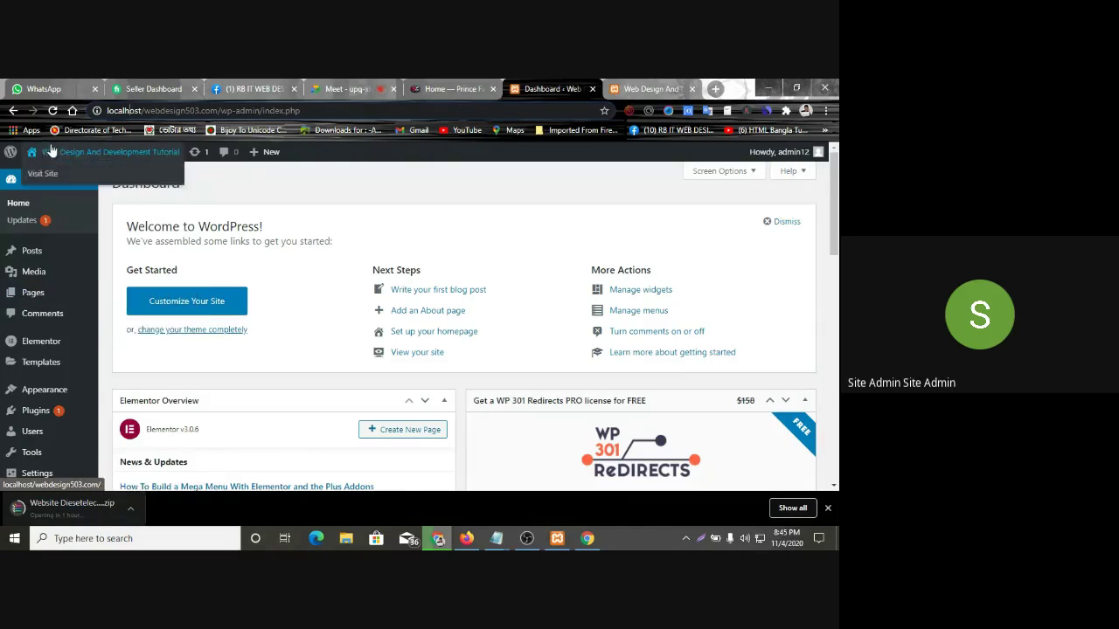
pyautogui.click(47, 294)
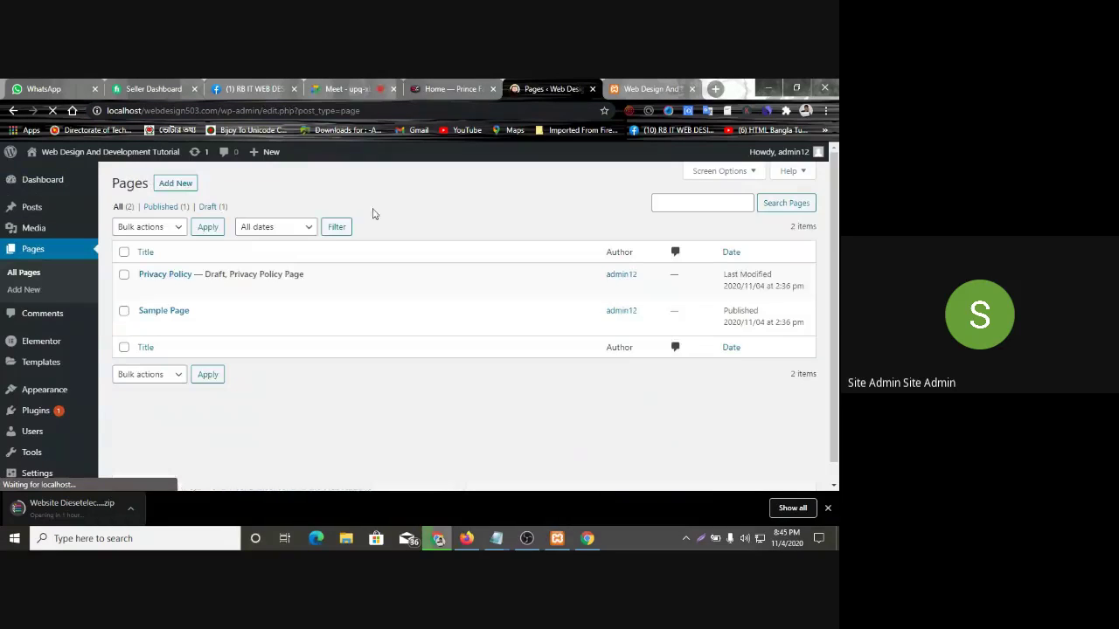
# View the Sample Page in a new browser tab and examine the page-name part of its URL
pyautogui.rightClick(233, 325)
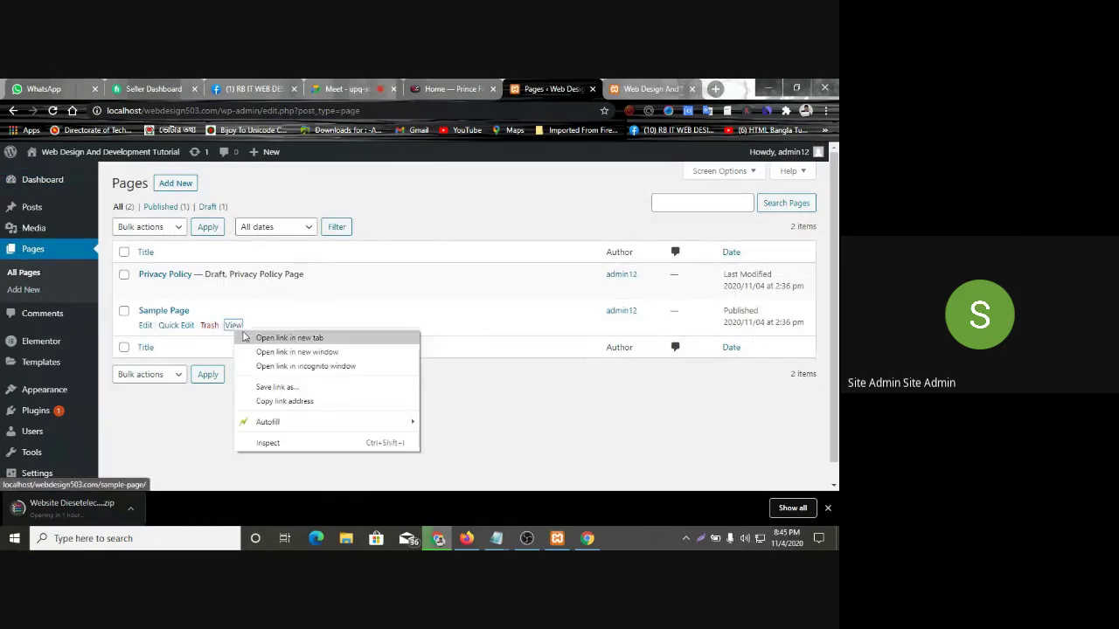
pyautogui.click(271, 335)
pyautogui.click(562, 85)
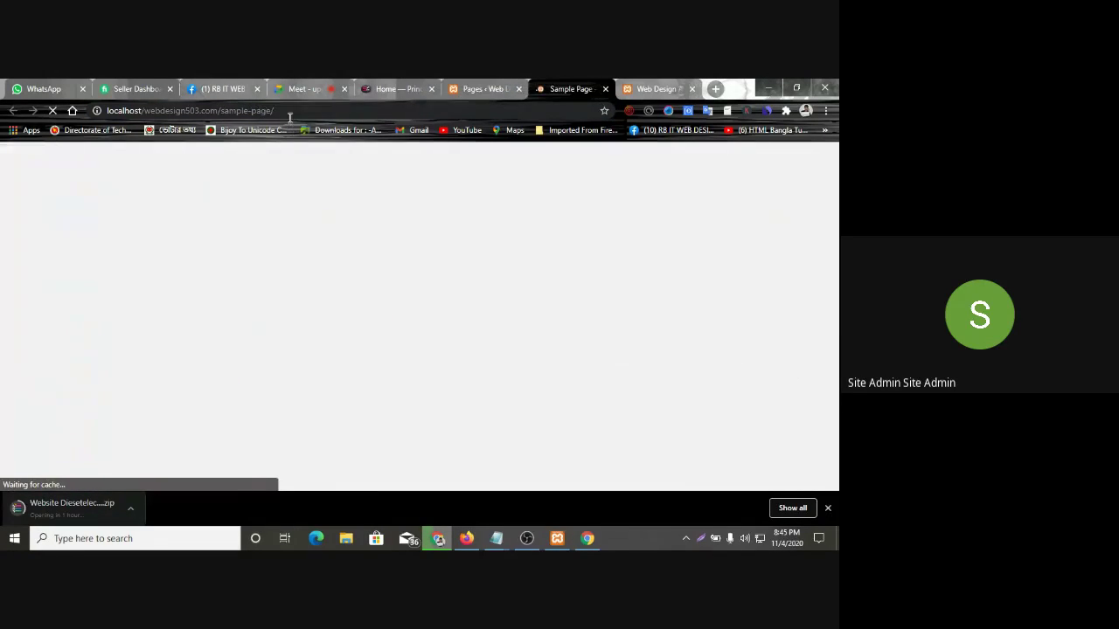
pyautogui.moveTo(275, 111); pyautogui.dragTo(224, 106)
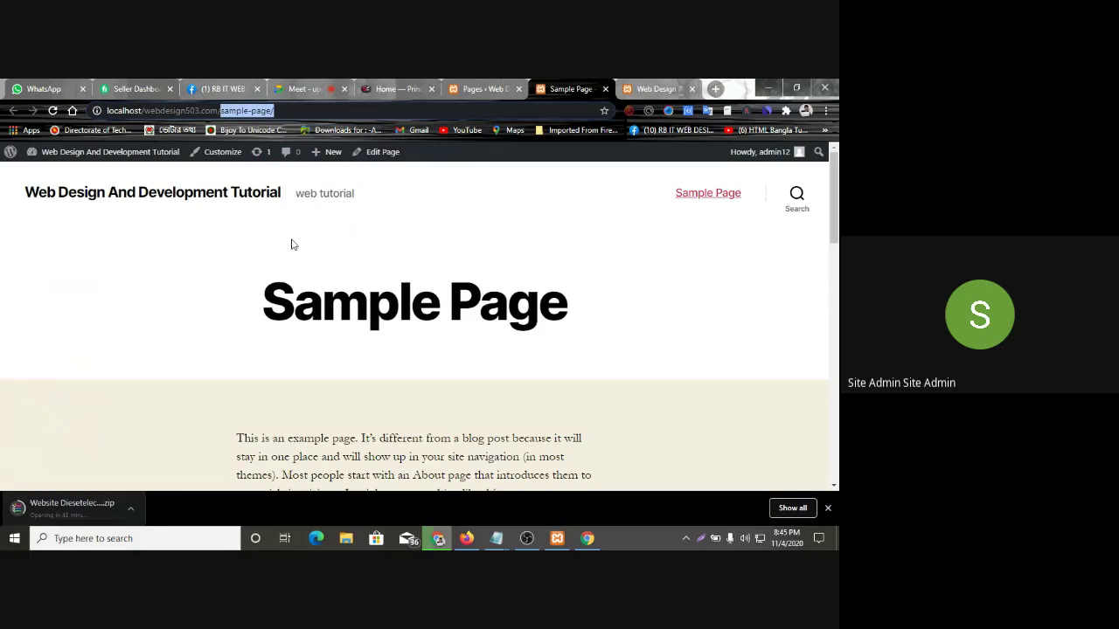
pyautogui.click(292, 110)
pyautogui.moveTo(281, 111); pyautogui.dragTo(215, 111)
pyautogui.click(291, 112)
pyautogui.moveTo(272, 110); pyautogui.dragTo(222, 110)
# Return to the WordPress admin and reopen the Permalink Settings to review the available URL structures
pyautogui.click(478, 89)
pyautogui.scroll(-1, 26, 425)
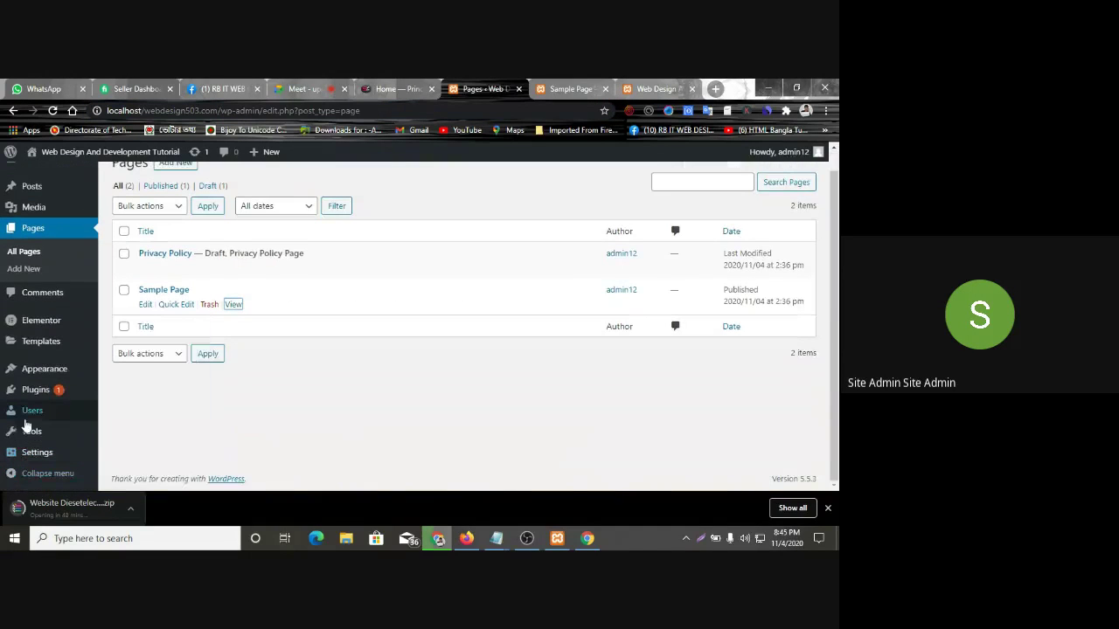
pyautogui.moveTo(54, 459)
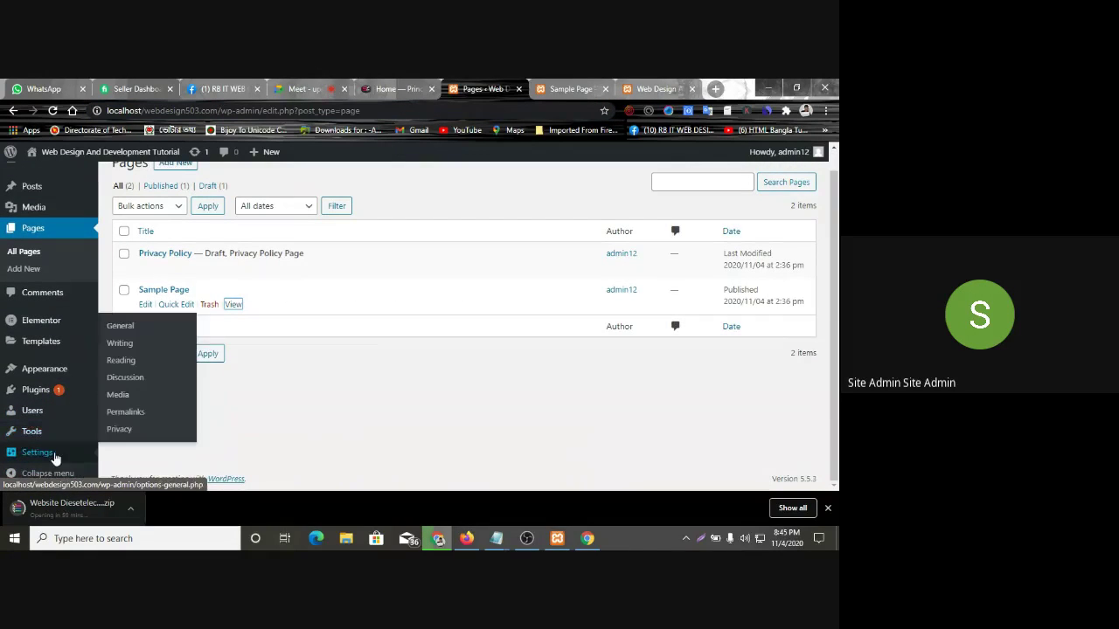
pyautogui.click(131, 413)
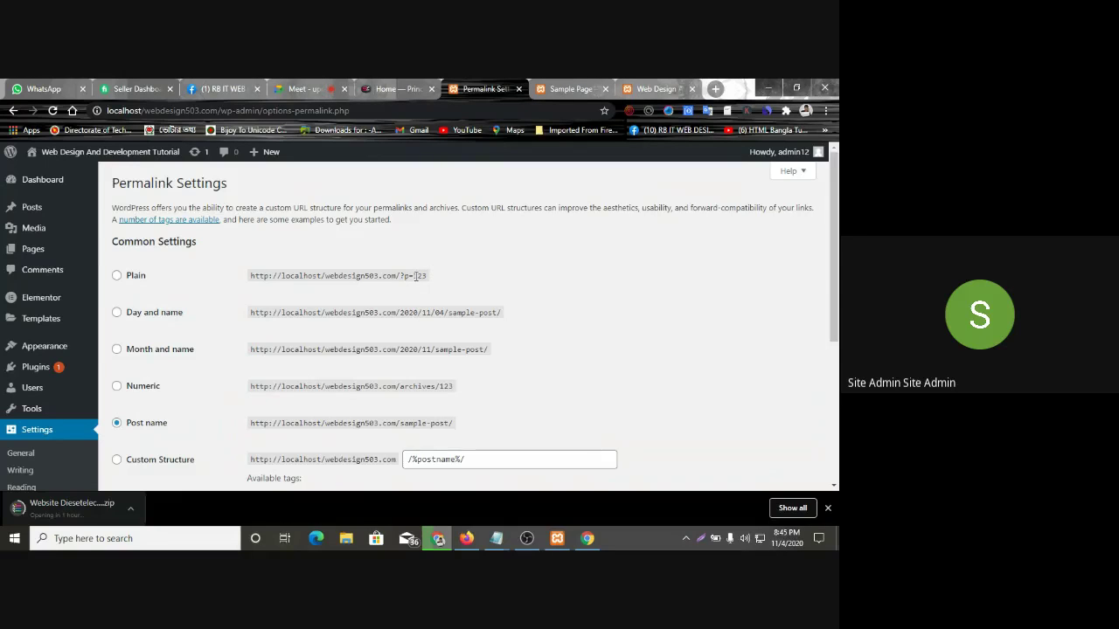
# Go back to the published Sample Page and compare the page name in its URL with the page's title and content
pyautogui.click(377, 90)
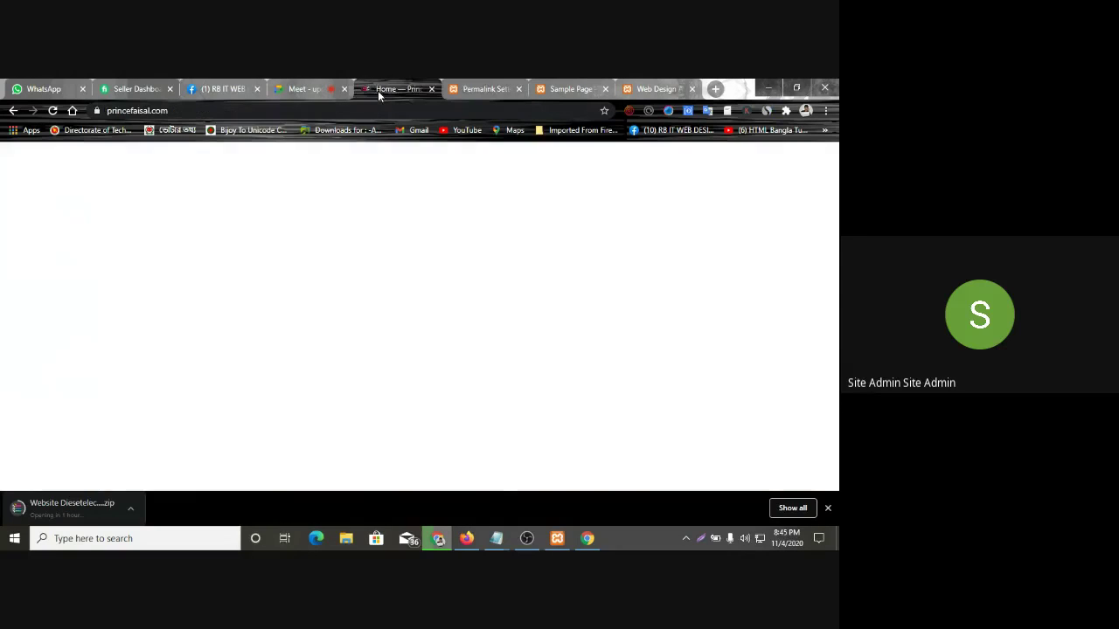
pyautogui.click(568, 86)
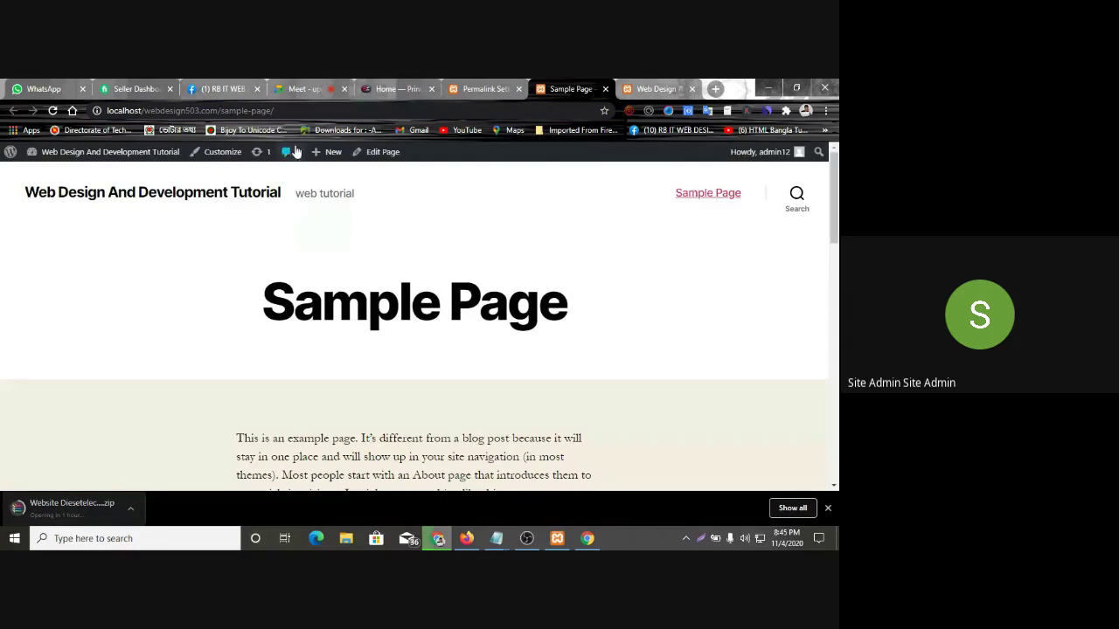
pyautogui.moveTo(295, 106); pyautogui.dragTo(225, 103)
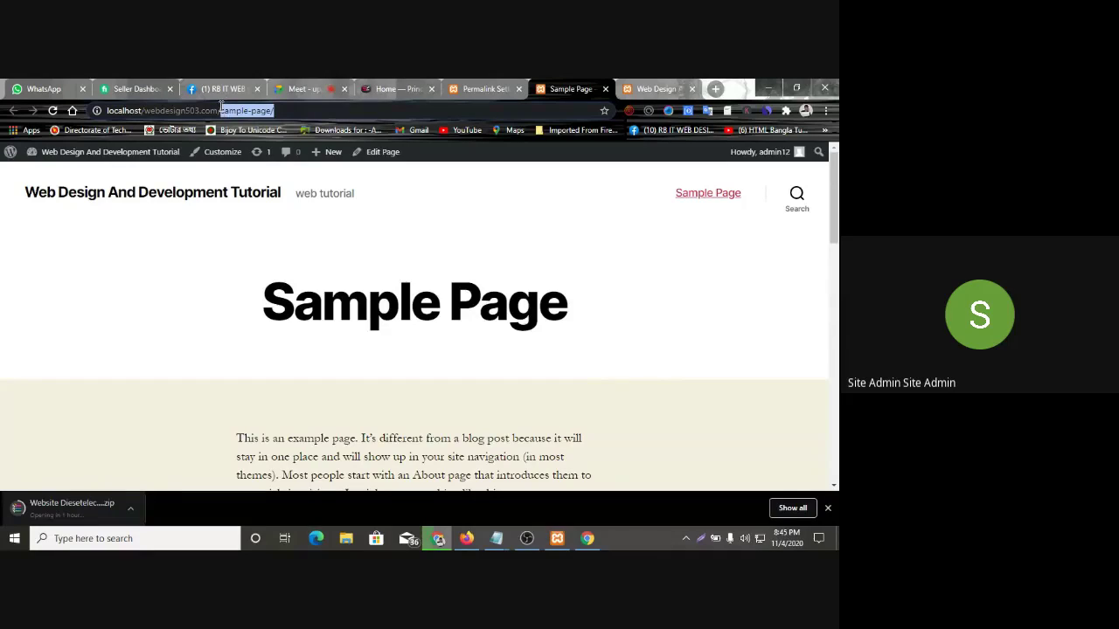
pyautogui.click(282, 113)
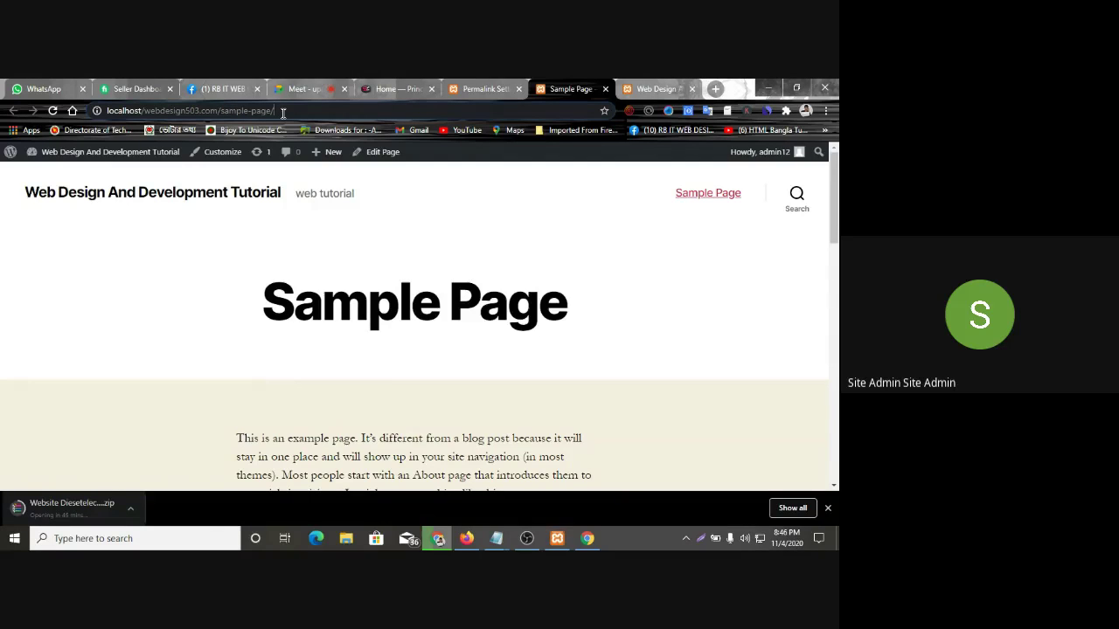
pyautogui.moveTo(282, 113); pyautogui.dragTo(221, 110)
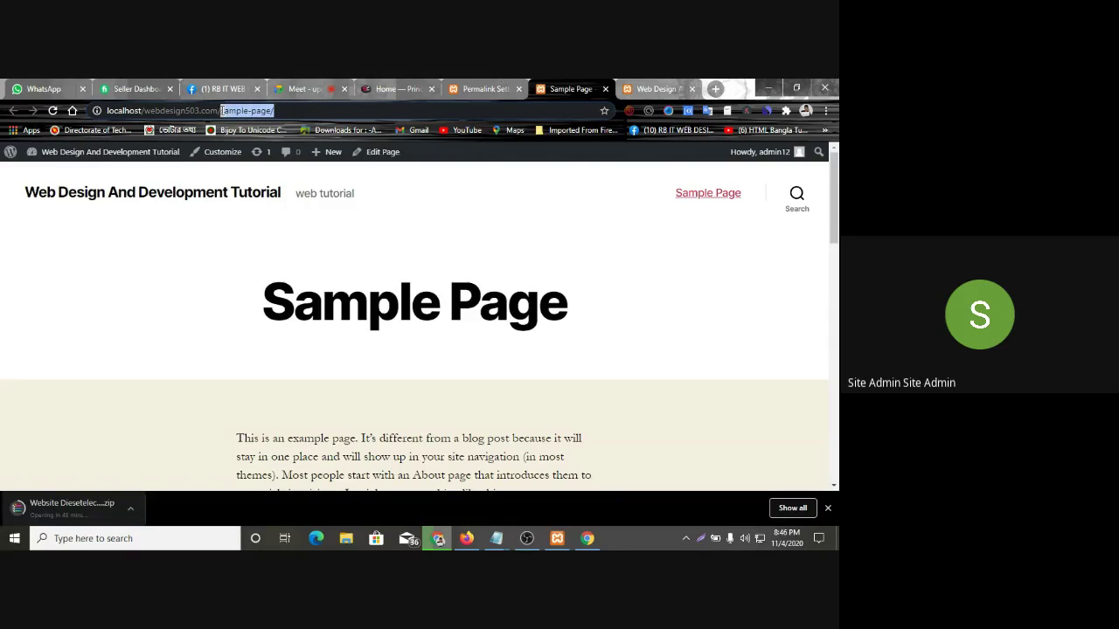
pyautogui.moveTo(304, 113); pyautogui.dragTo(230, 111)
pyautogui.scroll(-6, 244, 301)
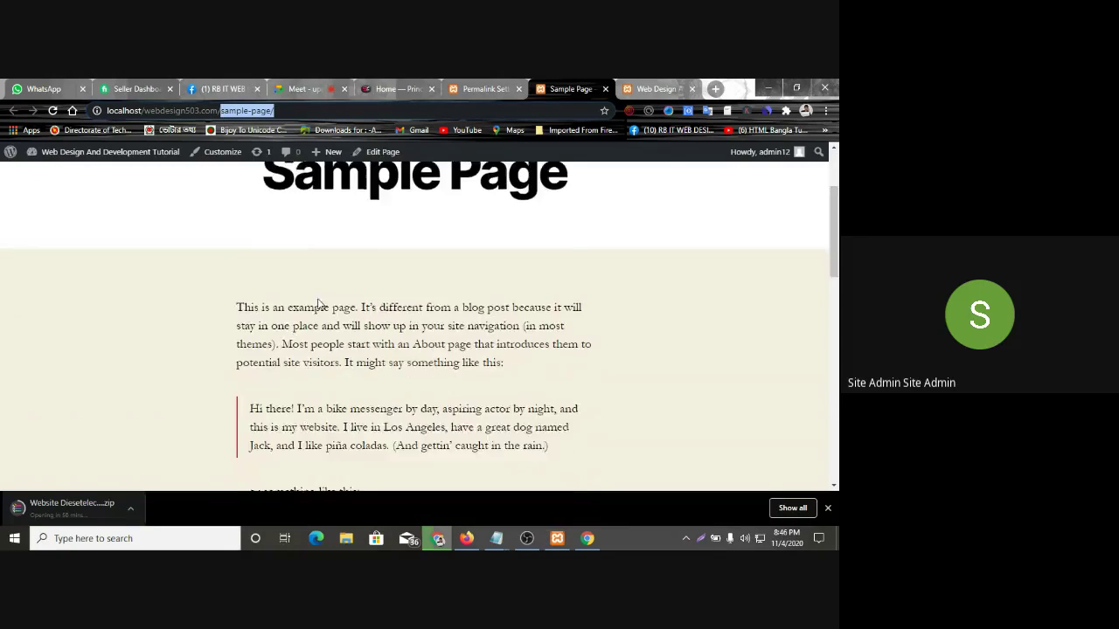
pyautogui.scroll(7, 316, 276)
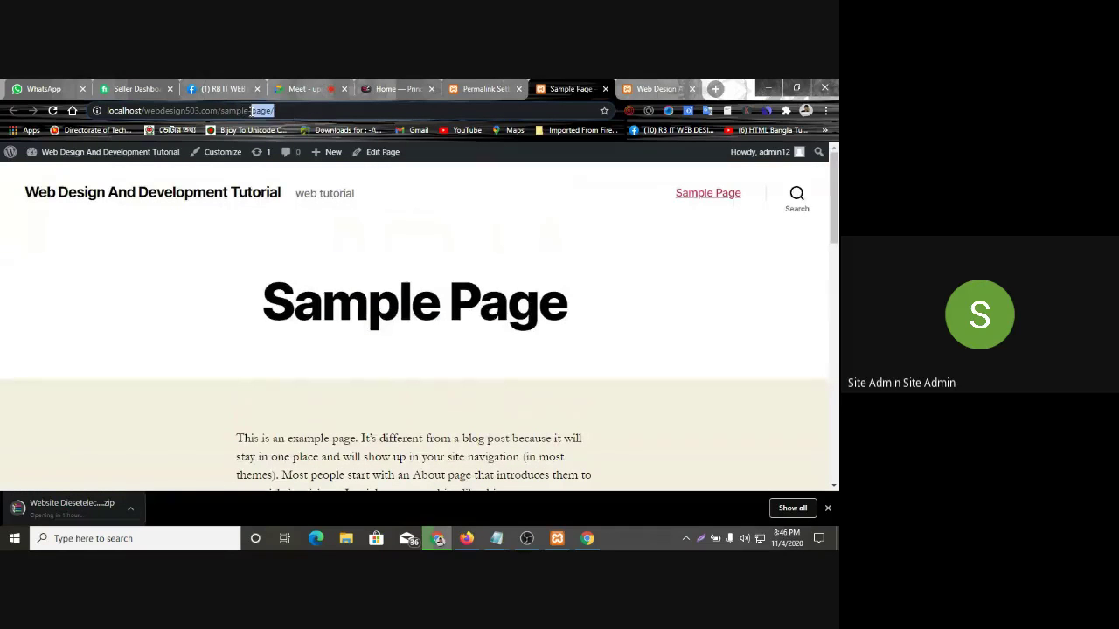
pyautogui.click(281, 276)
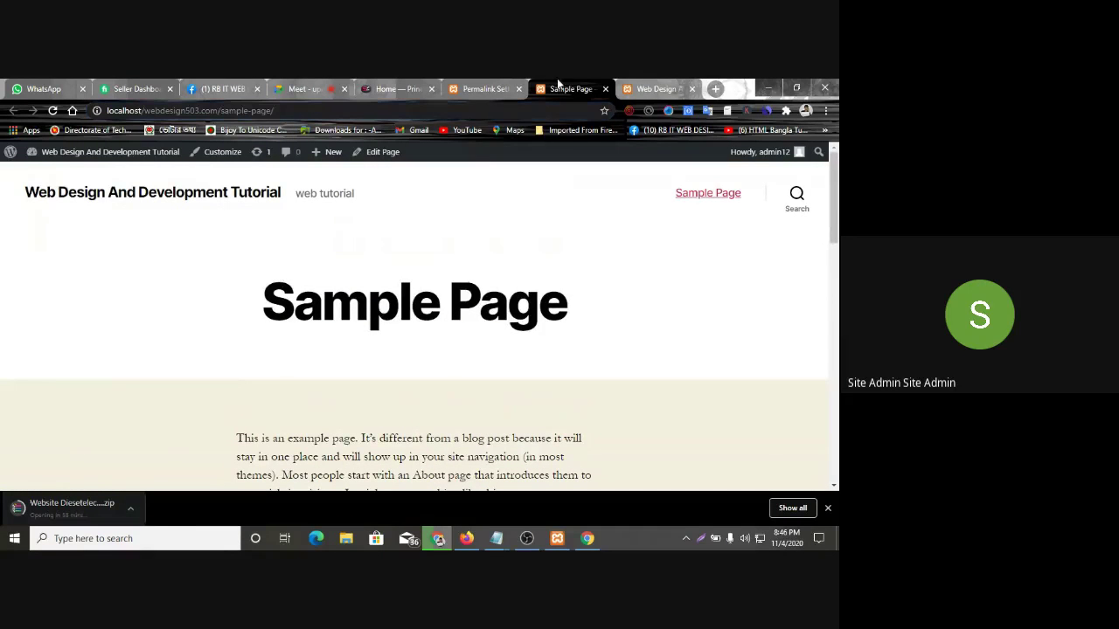
# Return to the WordPress admin, open the dashboard home and bring up the Appearance options
pyautogui.click(485, 87)
pyautogui.click(39, 187)
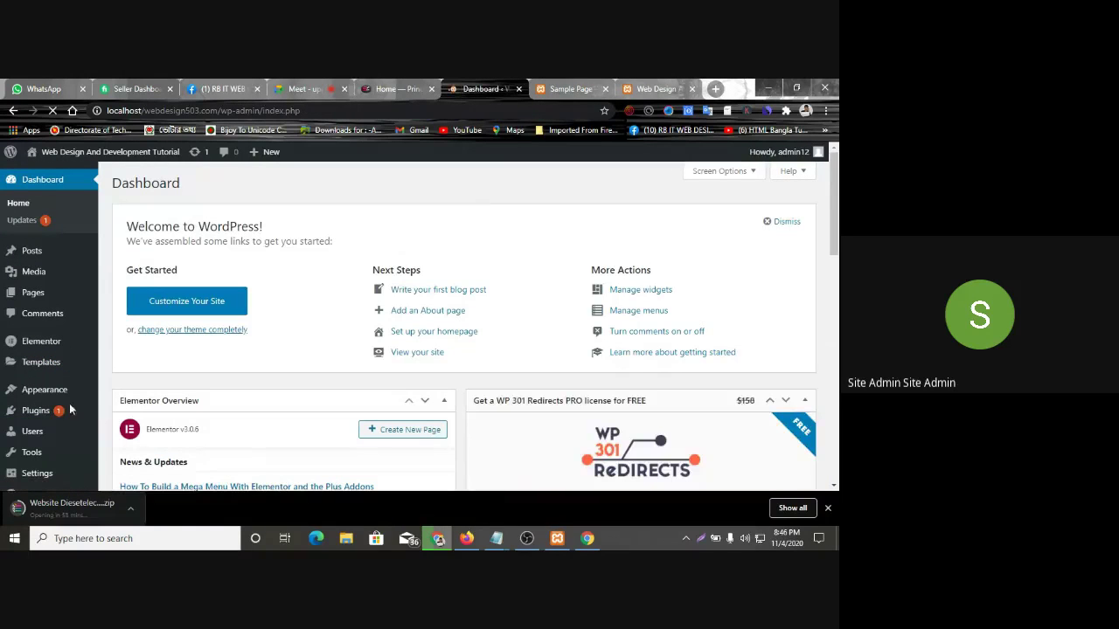
pyautogui.scroll(-10, 35, 405)
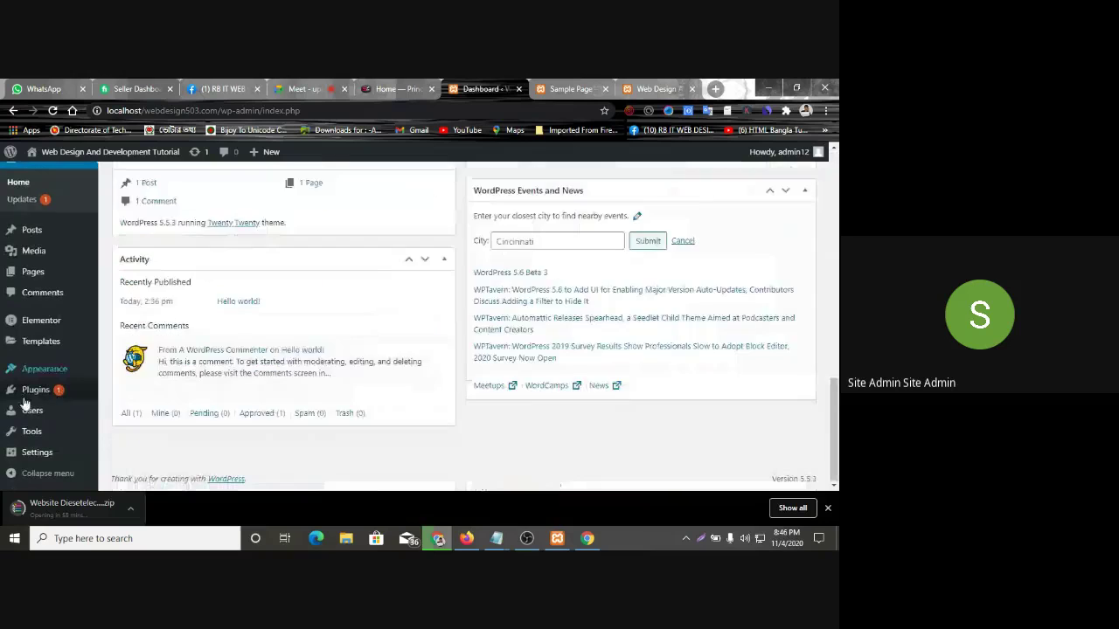
pyautogui.scroll(10, 24, 404)
pyautogui.moveTo(25, 401)
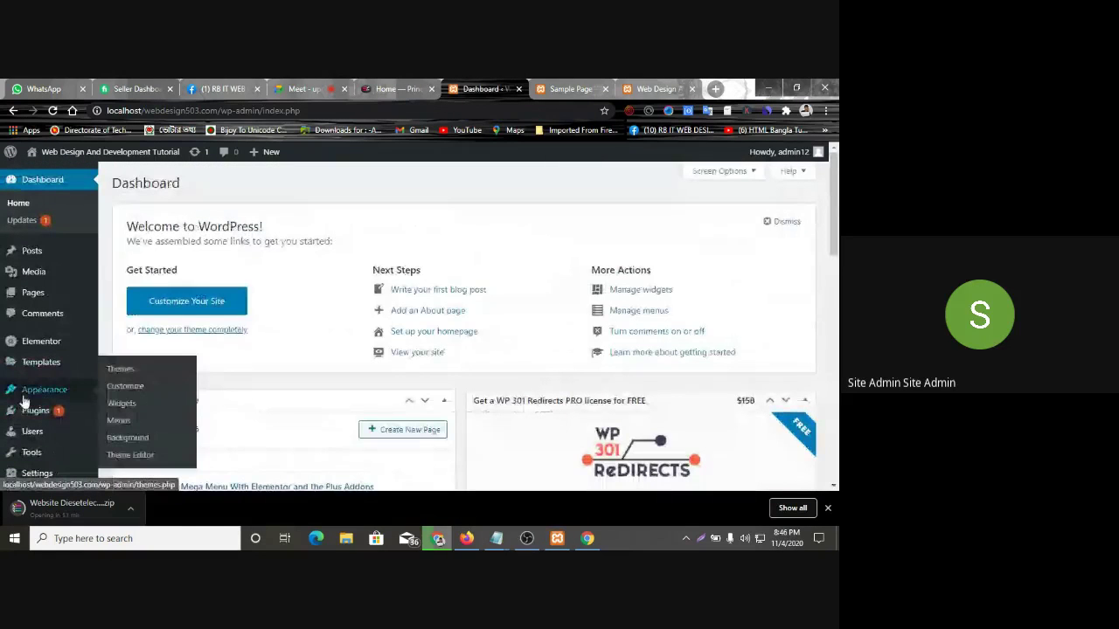